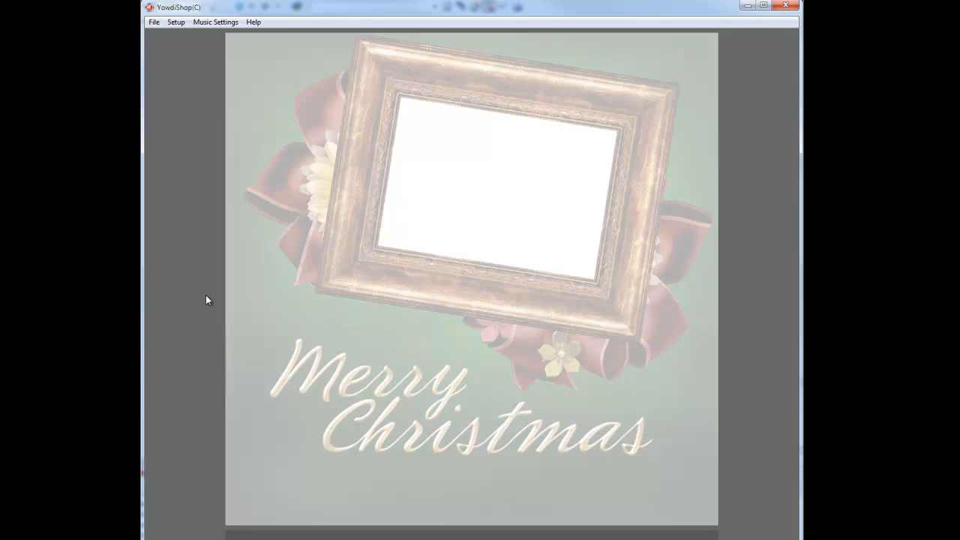
Open the card in edit mode, accepting the login ID already filled in.
{"action": "left_click", "coordinate": [154, 22]}
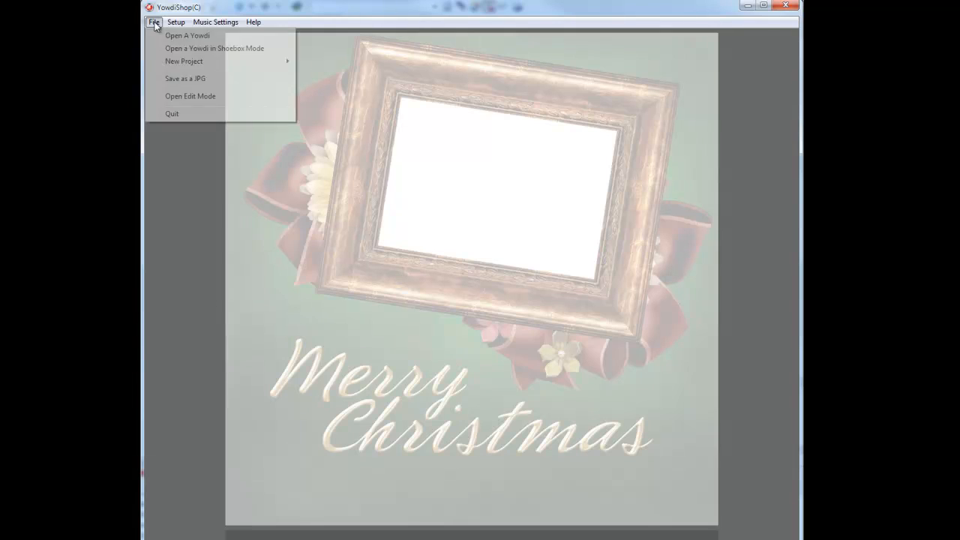
{"action": "left_click", "coordinate": [179, 98]}
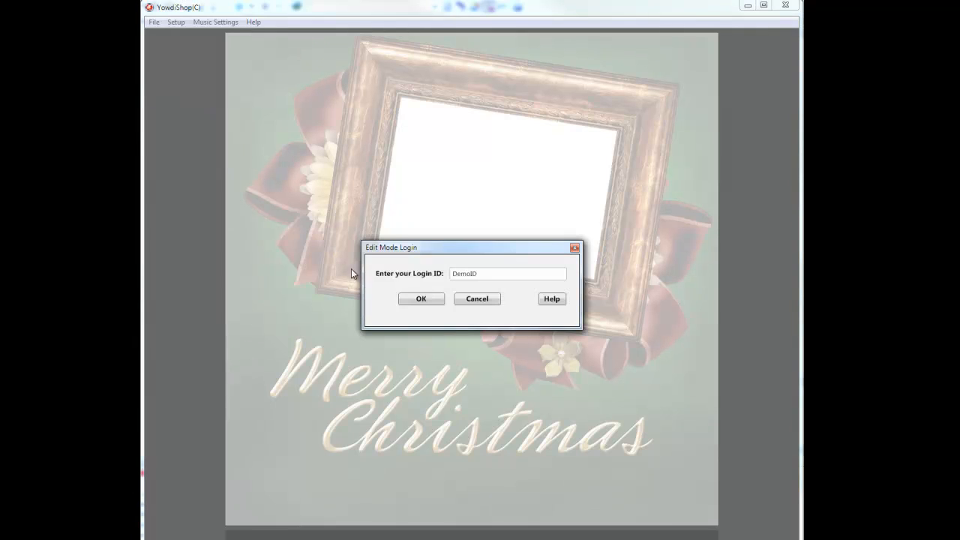
{"action": "left_click", "coordinate": [425, 298]}
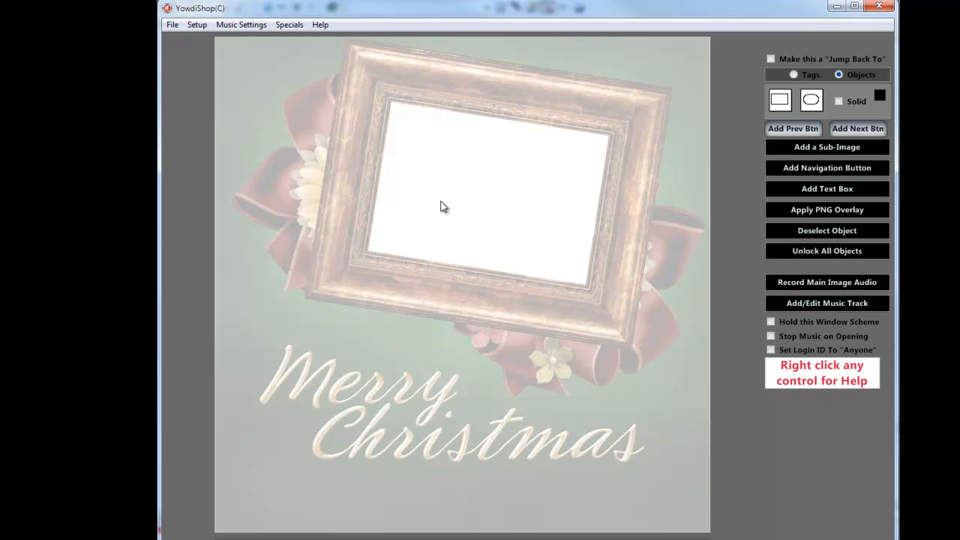
Add _DSC0423.JPG from the GreetingCard folder as a sub-image, accepting it without image adjustments.
{"action": "left_click", "coordinate": [817, 147]}
{"action": "left_click", "coordinate": [492, 229]}
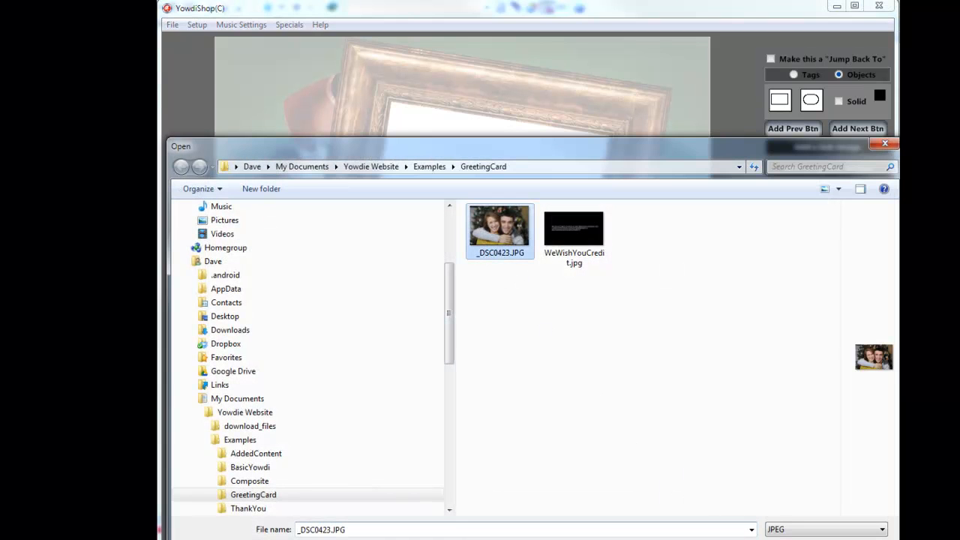
{"action": "double_click", "coordinate": [489, 229]}
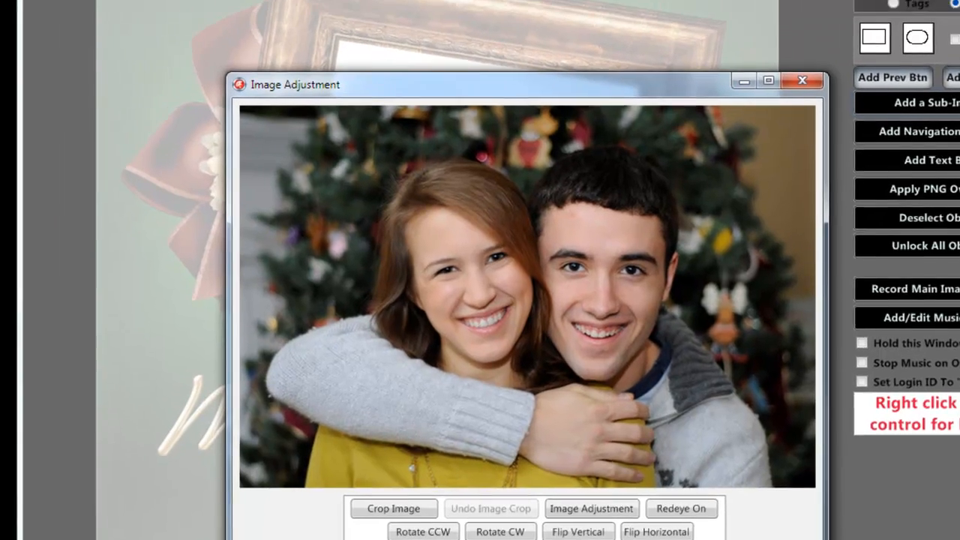
{"action": "left_click", "coordinate": [442, 505]}
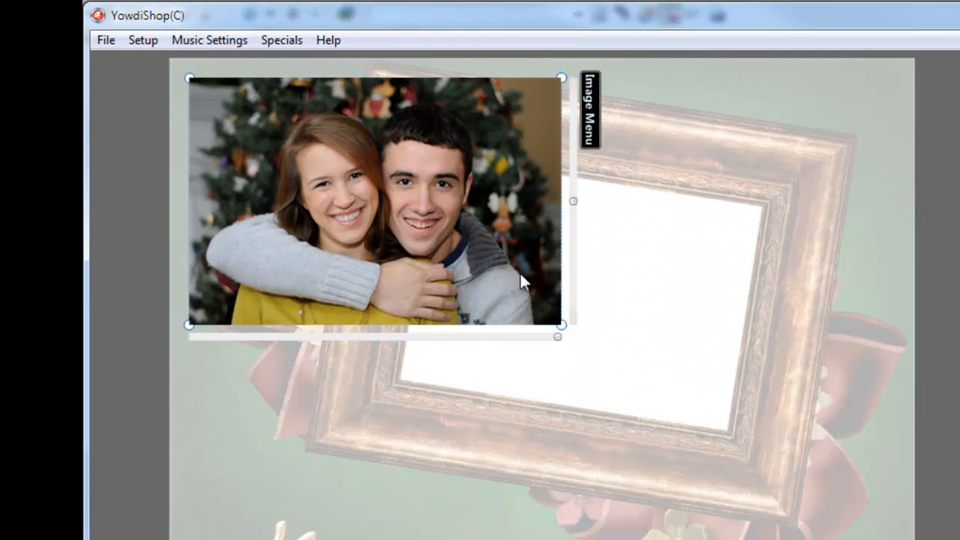
Place the couple's photo in the frame opening, tilt it clockwise to match the frame at full opacity, and apply the PNG overlay.
{"action": "left_click_drag", "start_coordinate": [445, 247], "coordinate": [638, 336]}
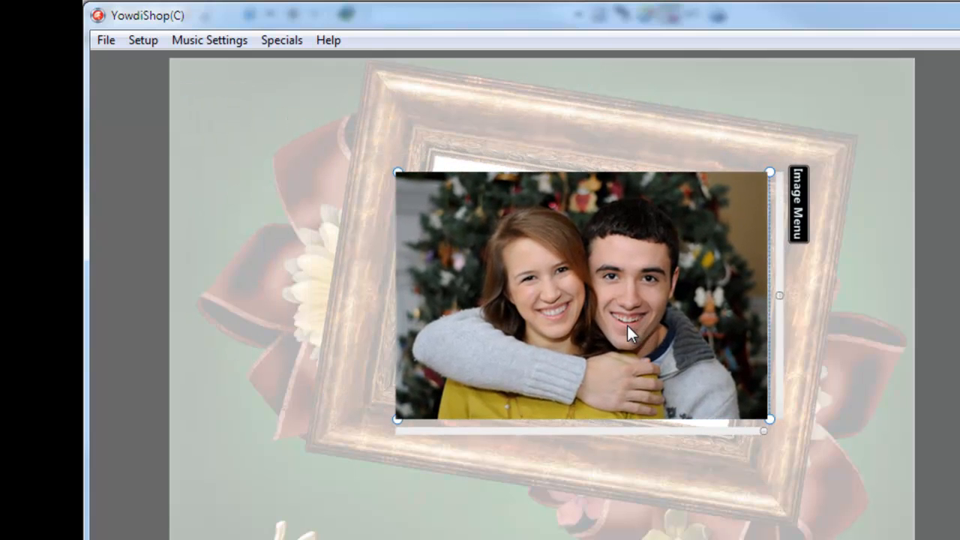
{"action": "left_click_drag", "start_coordinate": [784, 294], "coordinate": [784, 305]}
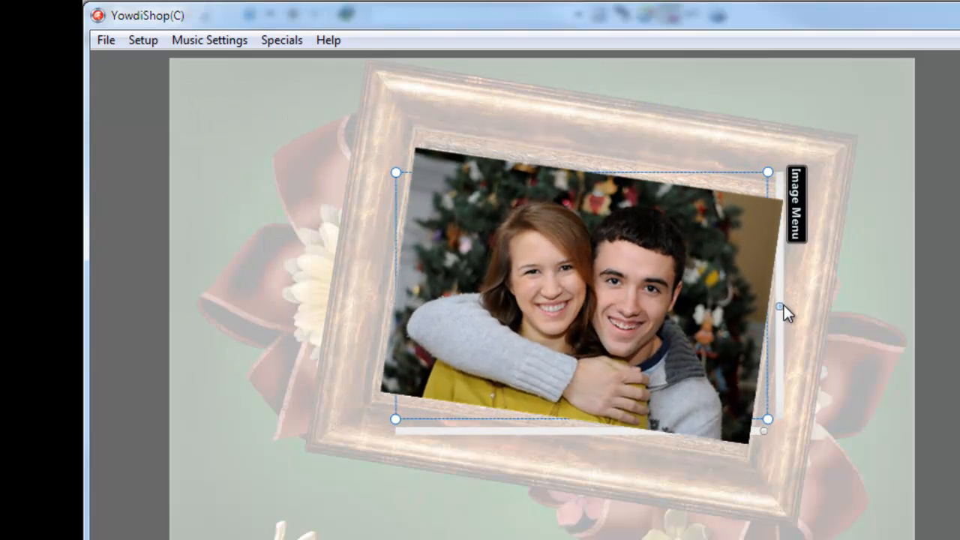
{"action": "left_click_drag", "start_coordinate": [626, 304], "coordinate": [628, 299]}
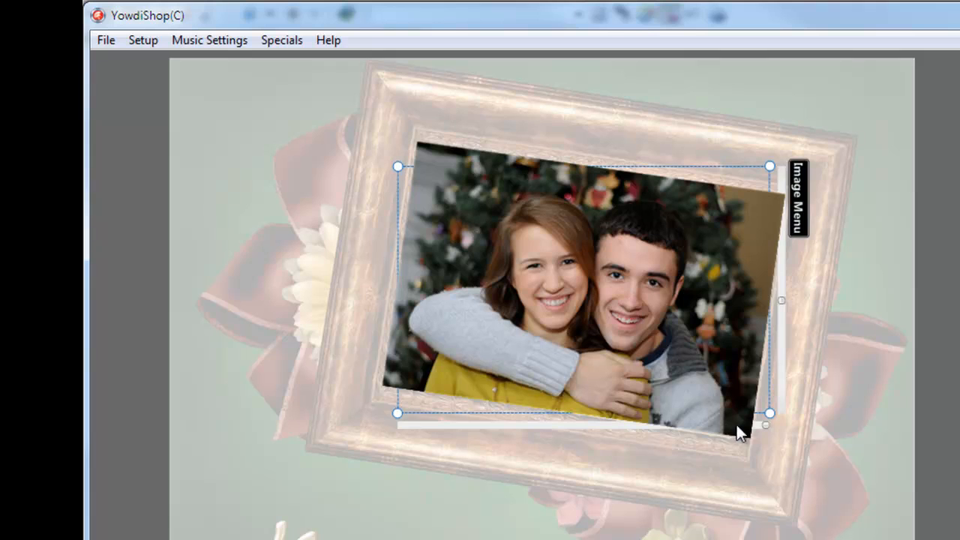
{"action": "left_click_drag", "start_coordinate": [766, 424], "coordinate": [582, 431]}
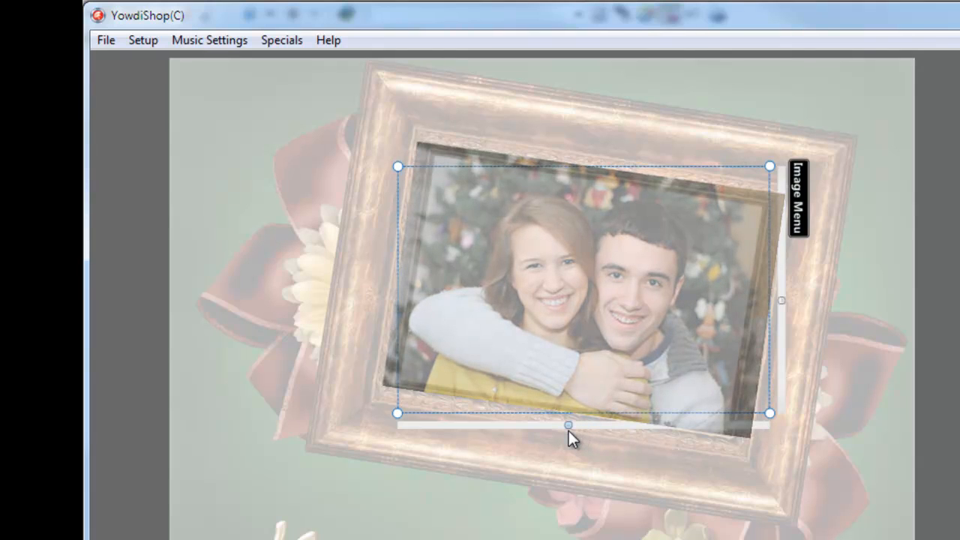
{"action": "left_click_drag", "start_coordinate": [568, 430], "coordinate": [785, 433]}
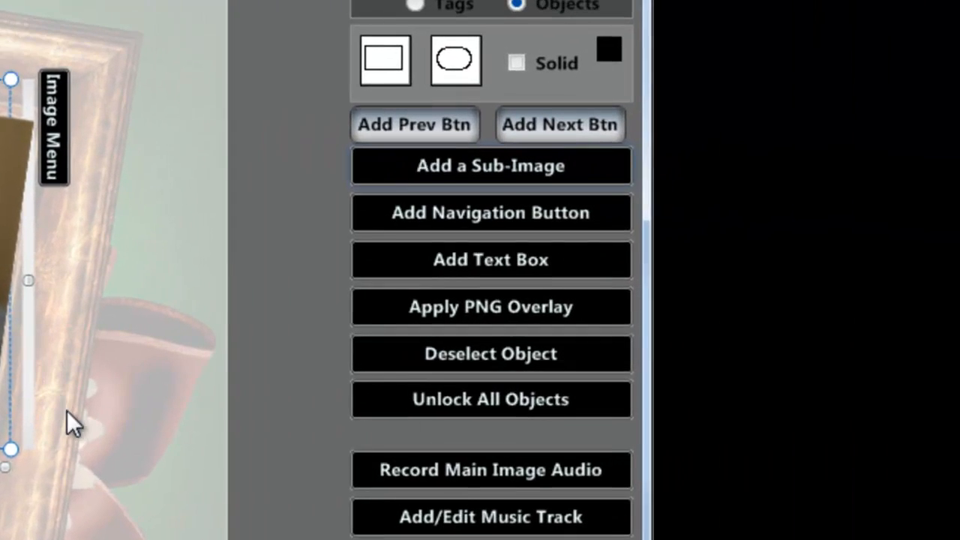
{"action": "left_click", "coordinate": [443, 308]}
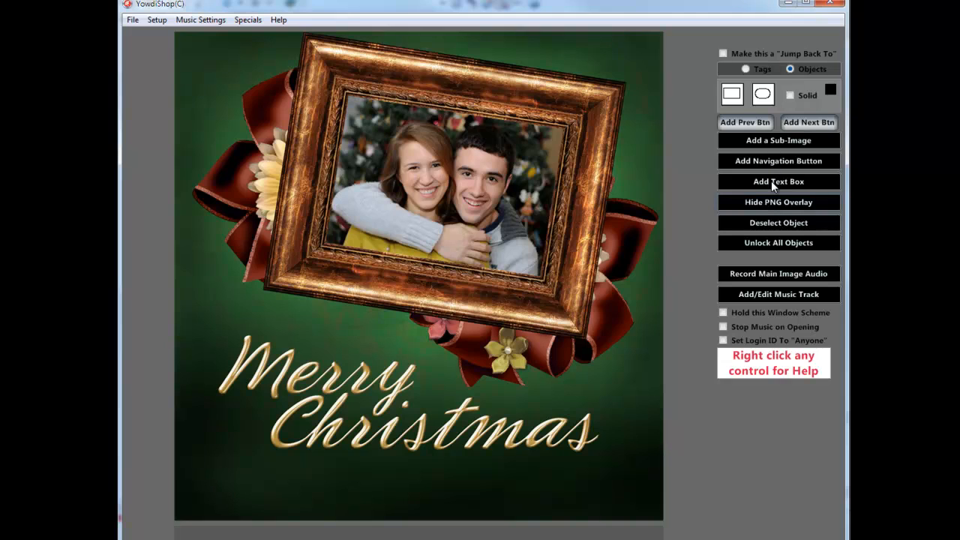
Add a text box reading "Click our names for our Holiday Messages" and resize it to a wide, single-line strip.
{"action": "left_click", "coordinate": [771, 181]}
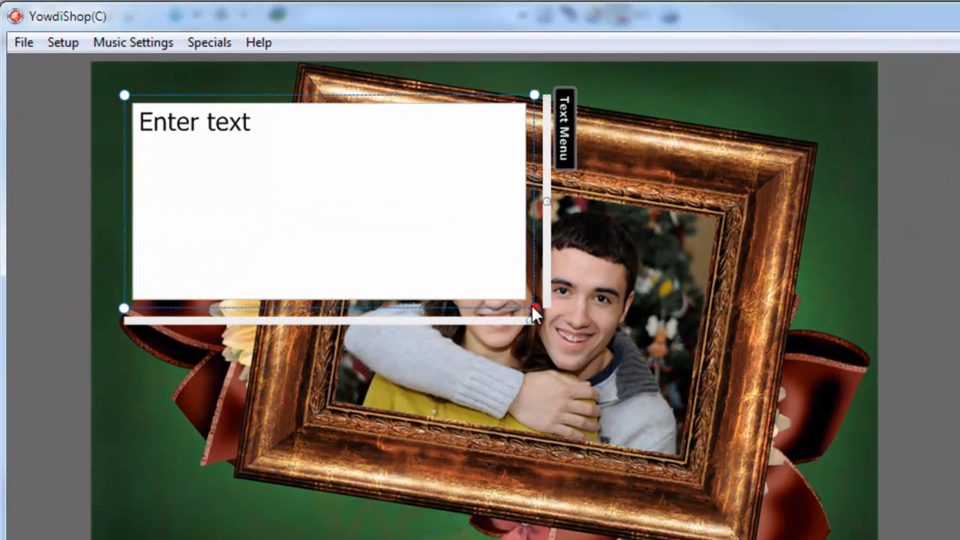
{"action": "left_click_drag", "start_coordinate": [451, 189], "coordinate": [501, 135]}
{"action": "left_click_drag", "start_coordinate": [615, 228], "coordinate": [682, 162]}
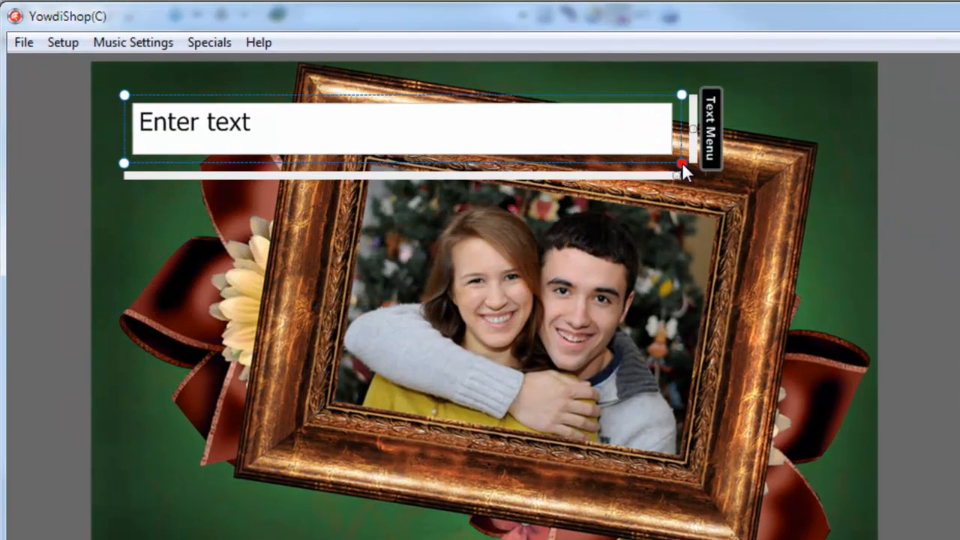
{"action": "left_click_drag", "start_coordinate": [268, 123], "coordinate": [96, 120]}
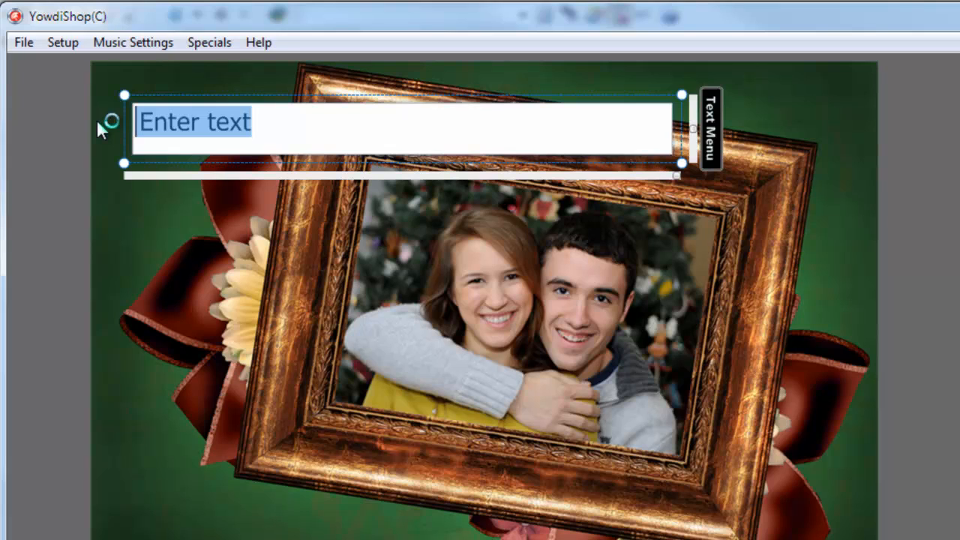
{"action": "type", "text": "Click our names for our Holiday Messages"}
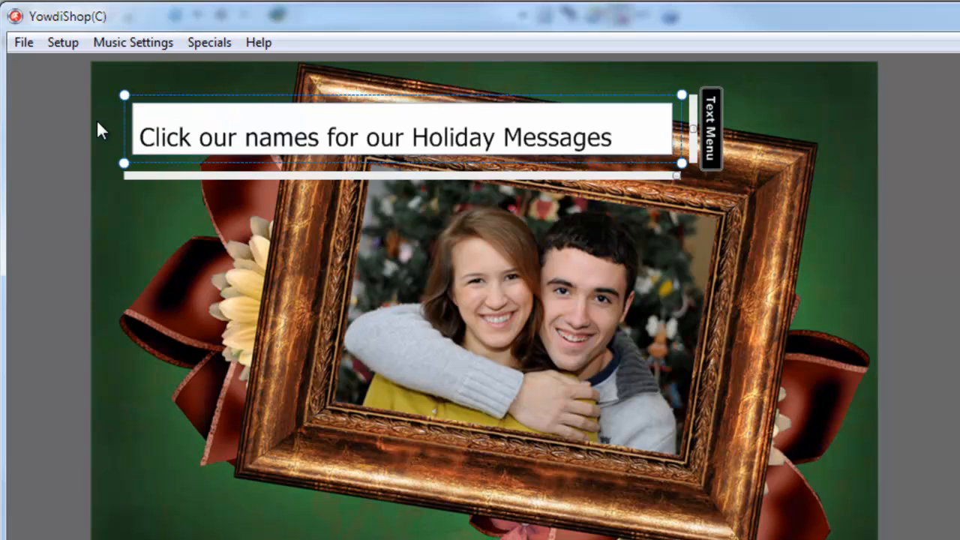
{"action": "left_click_drag", "start_coordinate": [681, 165], "coordinate": [686, 173]}
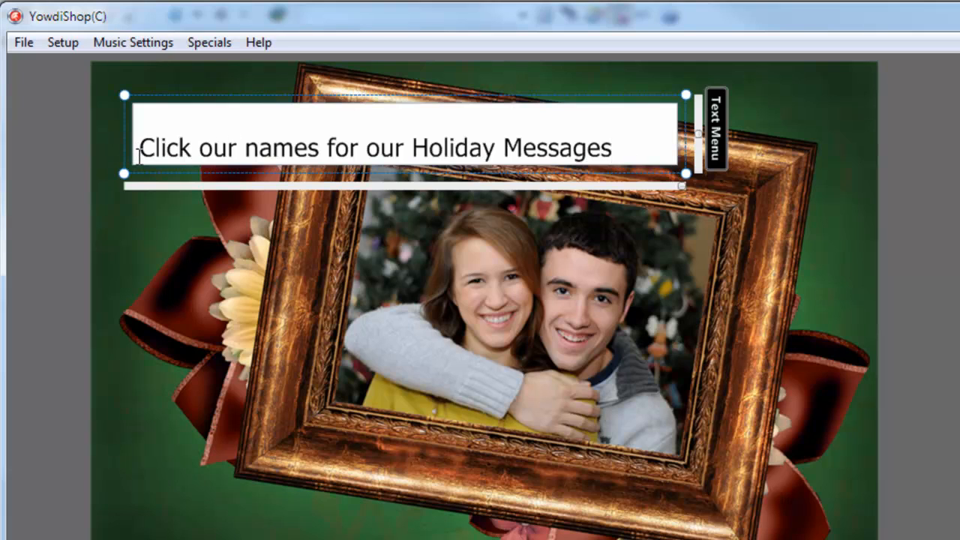
{"action": "key", "text": "Return"}
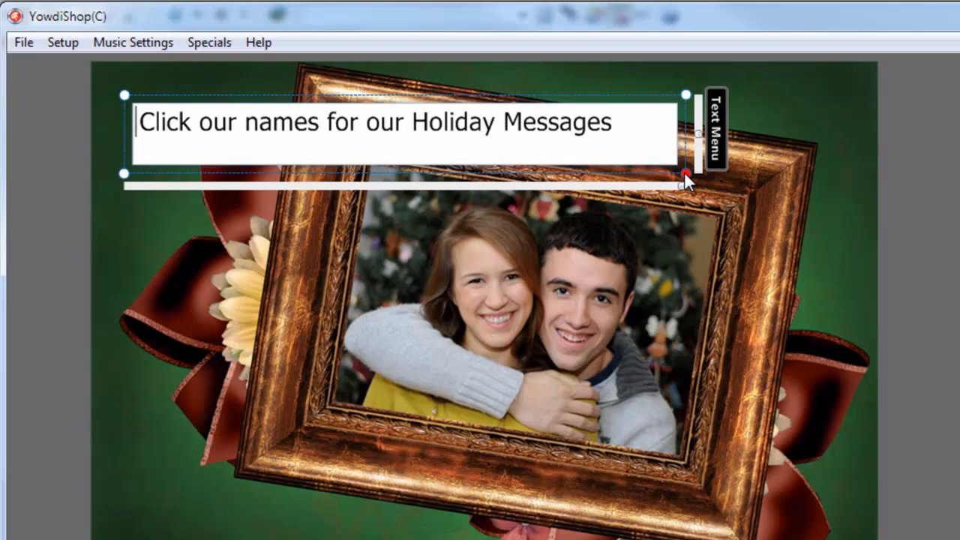
{"action": "left_click_drag", "start_coordinate": [684, 171], "coordinate": [779, 156]}
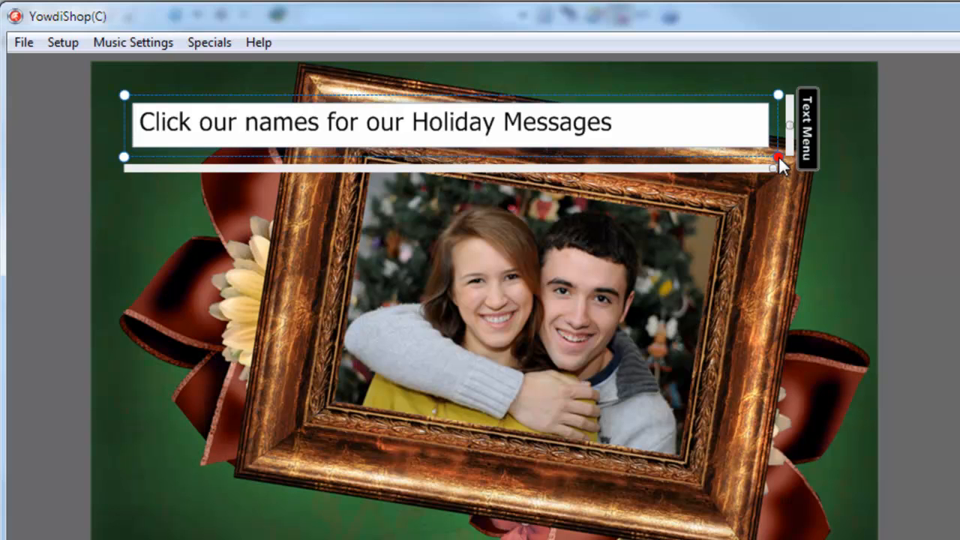
Set the holiday message text to Margaret, size 48, bold, from the preferred font list, and enlarge its box to fit the lettering.
{"action": "left_click", "coordinate": [809, 117]}
{"action": "left_click", "coordinate": [863, 58]}
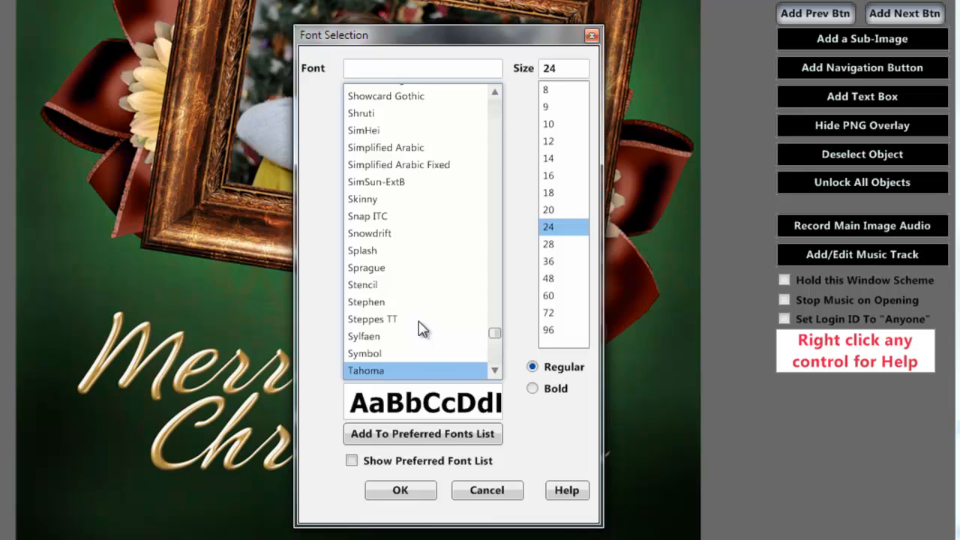
{"action": "left_click", "coordinate": [352, 463]}
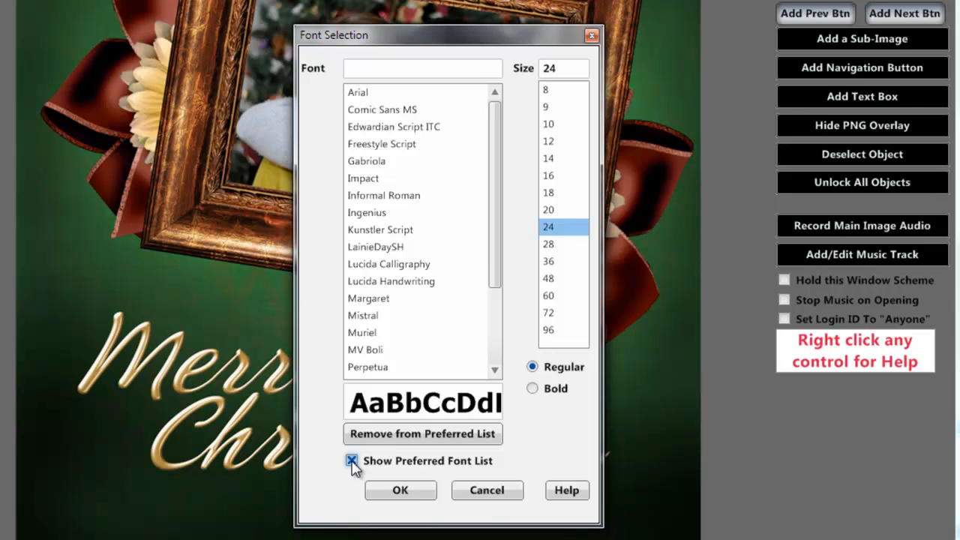
{"action": "left_click_drag", "start_coordinate": [500, 262], "coordinate": [496, 241]}
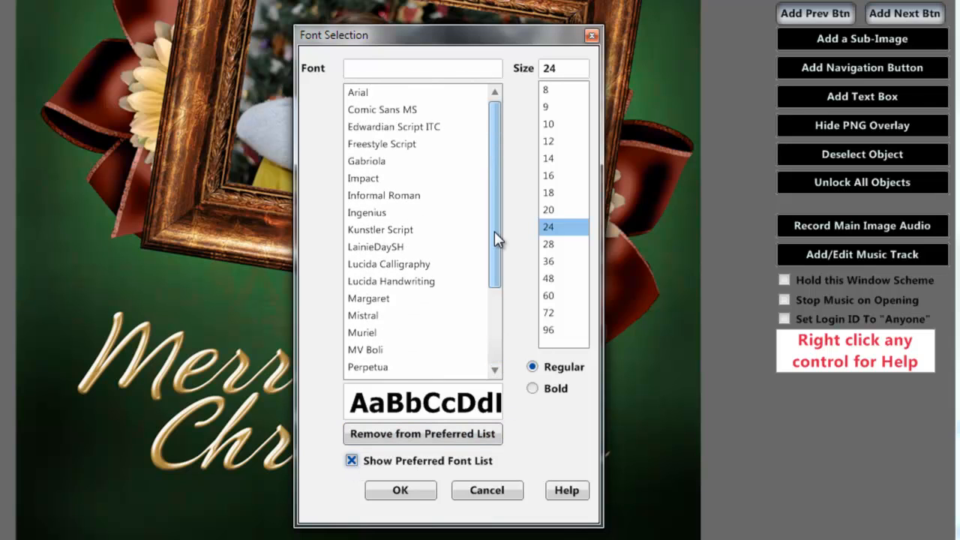
{"action": "left_click_drag", "start_coordinate": [497, 257], "coordinate": [517, 258]}
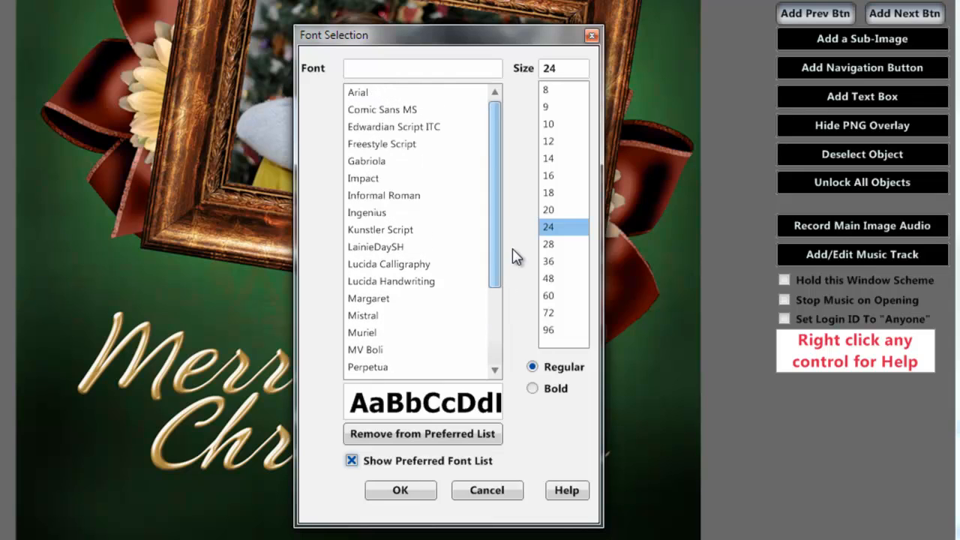
{"action": "left_click", "coordinate": [367, 299]}
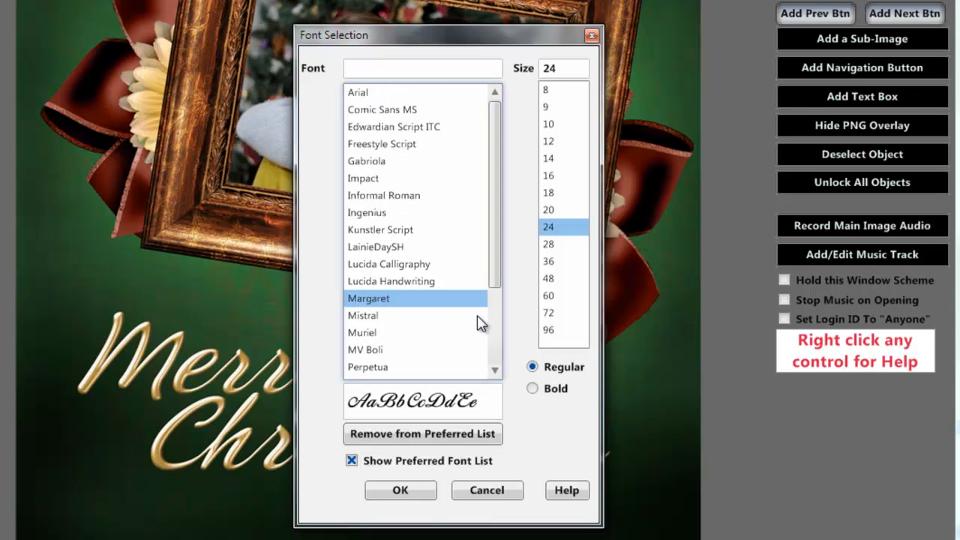
{"action": "left_click", "coordinate": [550, 280]}
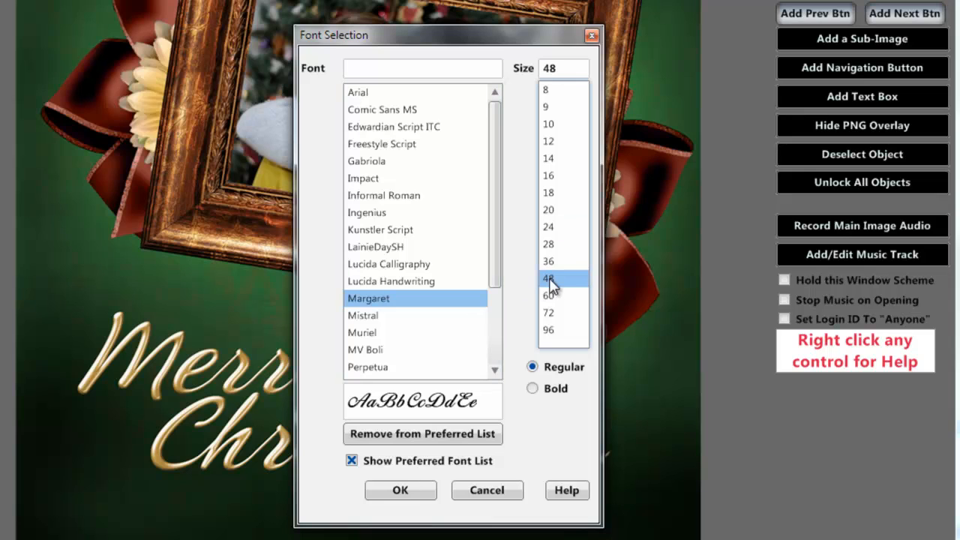
{"action": "left_click", "coordinate": [532, 389]}
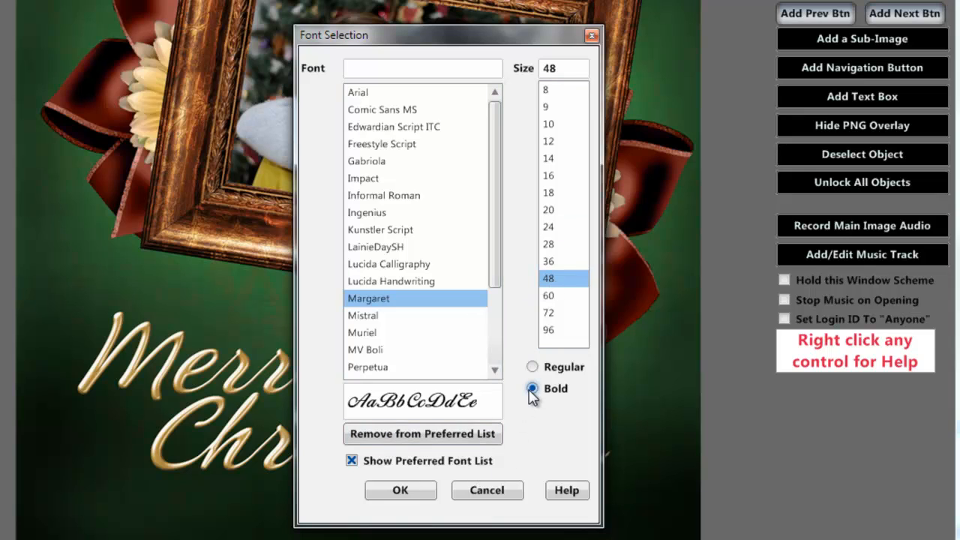
{"action": "left_click", "coordinate": [401, 491]}
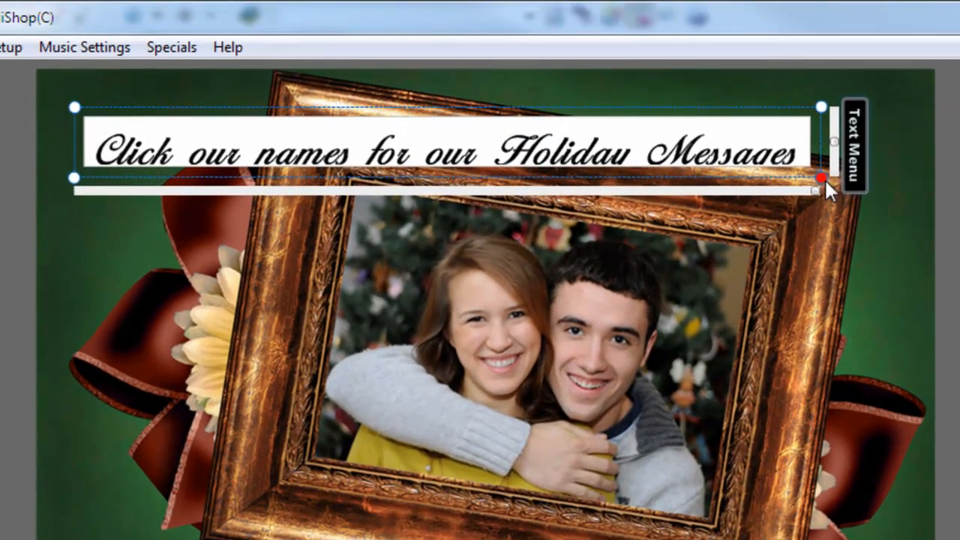
{"action": "left_click_drag", "start_coordinate": [824, 178], "coordinate": [833, 199]}
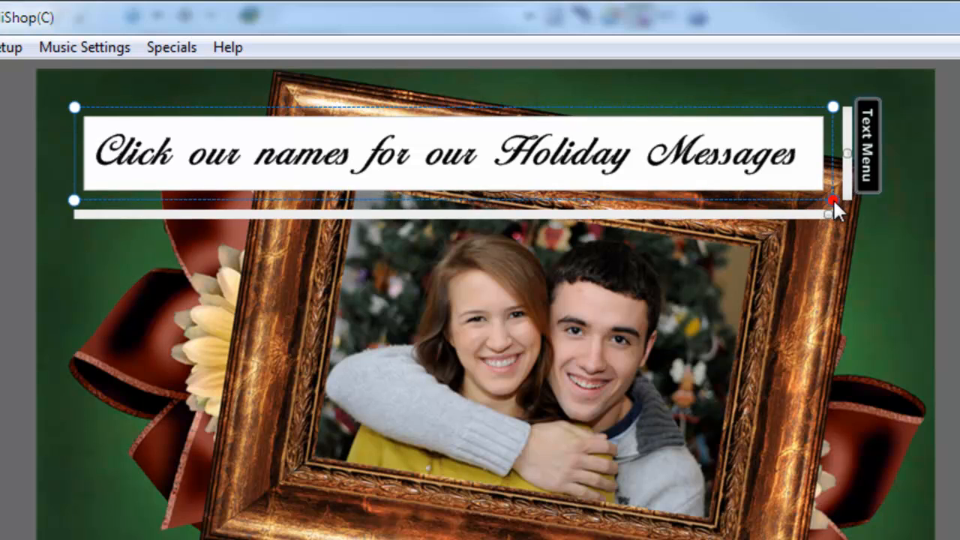
Set the holiday message text's color to the gold sampled from the "Merry Christmas" lettering.
{"action": "left_click", "coordinate": [867, 146]}
{"action": "left_click", "coordinate": [915, 91]}
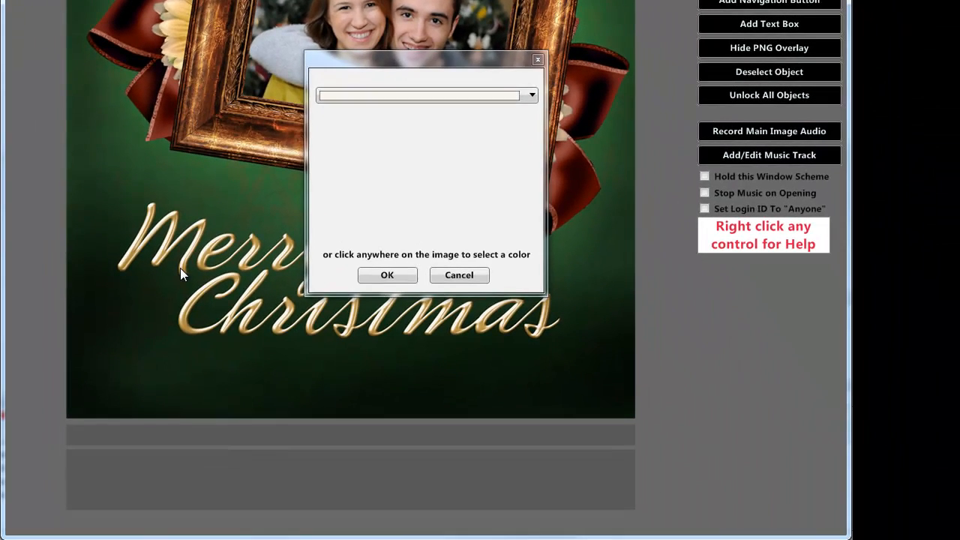
{"action": "left_click", "coordinate": [182, 275]}
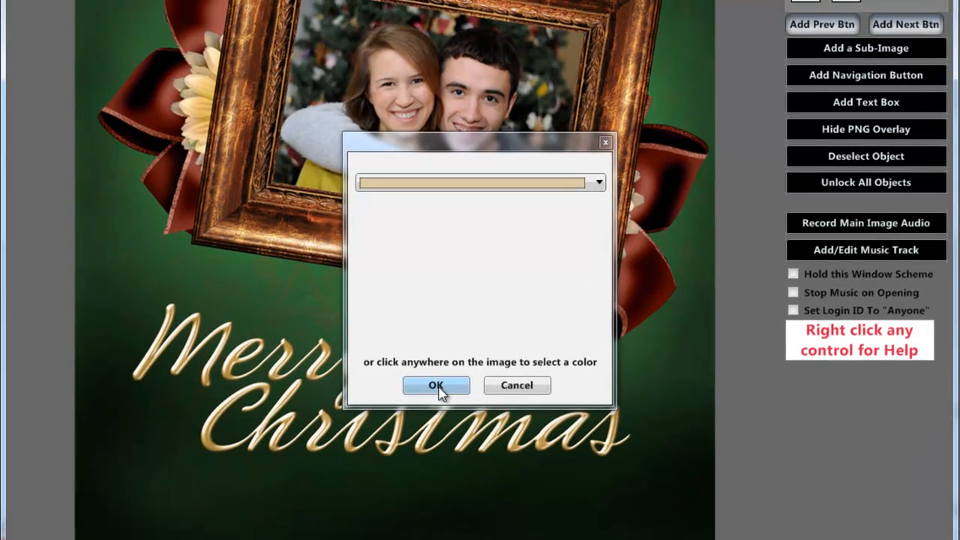
{"action": "left_click", "coordinate": [387, 274]}
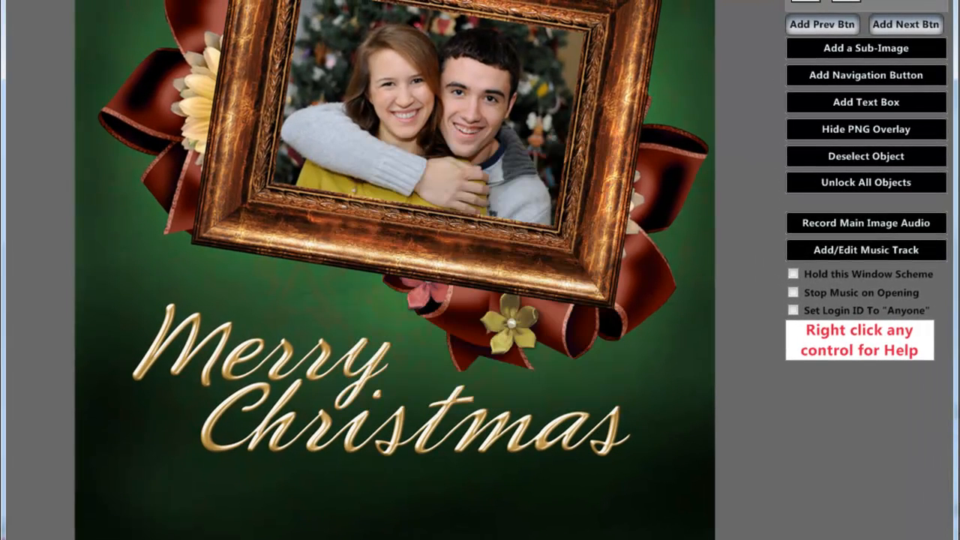
Move the holiday message text box directly below the "Merry Christmas" lettering and deselect it.
{"action": "left_click", "coordinate": [307, 1]}
{"action": "left_click_drag", "start_coordinate": [306, 1], "coordinate": [300, 461]}
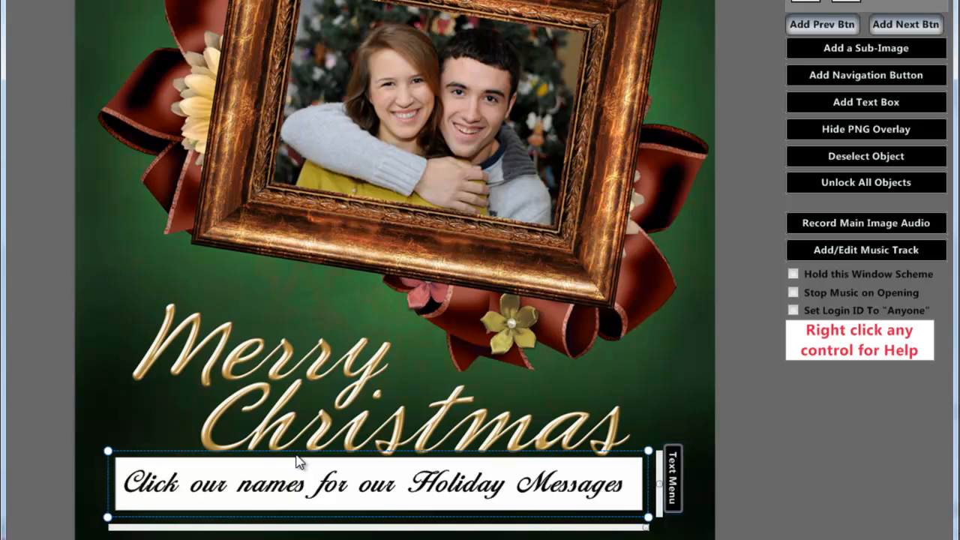
{"action": "left_click", "coordinate": [153, 364]}
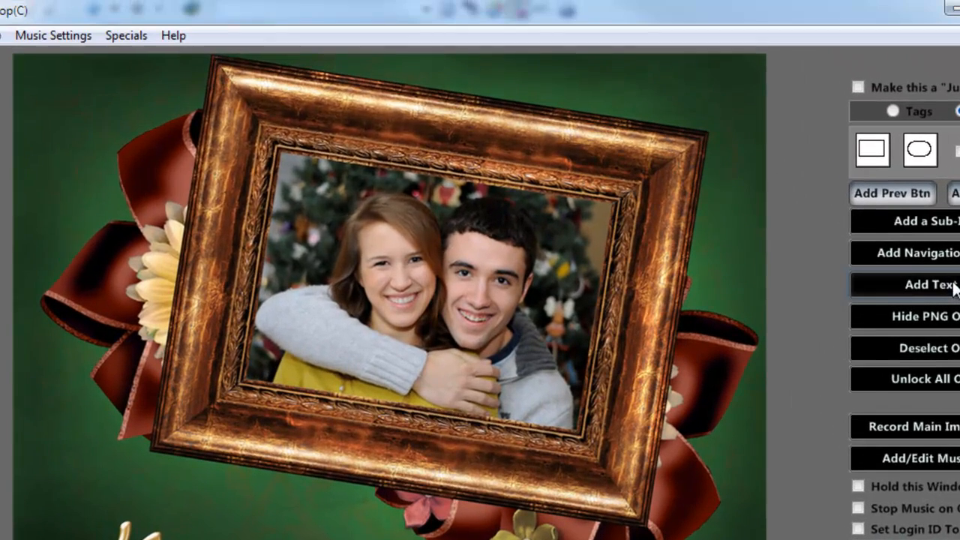
Add a text box listing the four family members' first names, widely spaced, and resize it to a wide, single-line strip.
{"action": "left_click", "coordinate": [893, 102]}
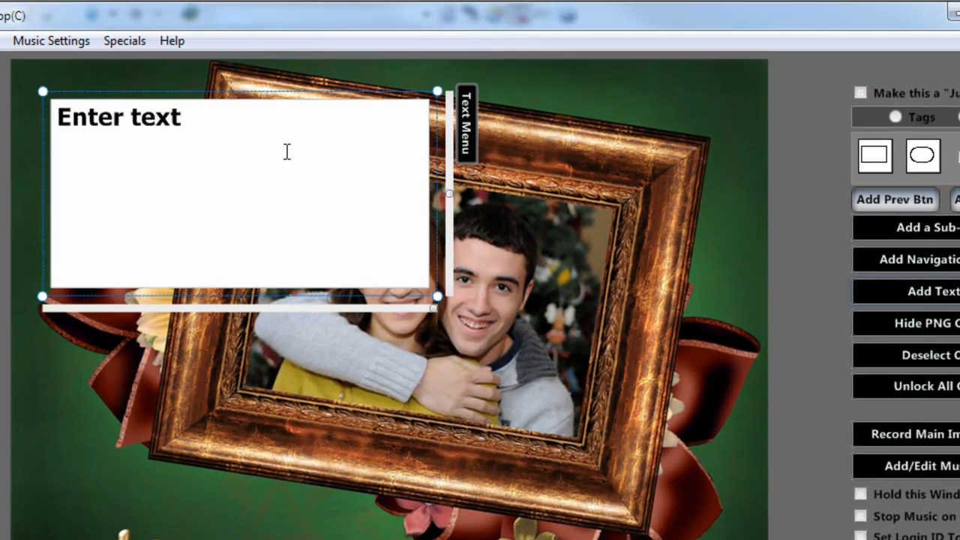
{"action": "left_click_drag", "start_coordinate": [181, 118], "coordinate": [34, 124]}
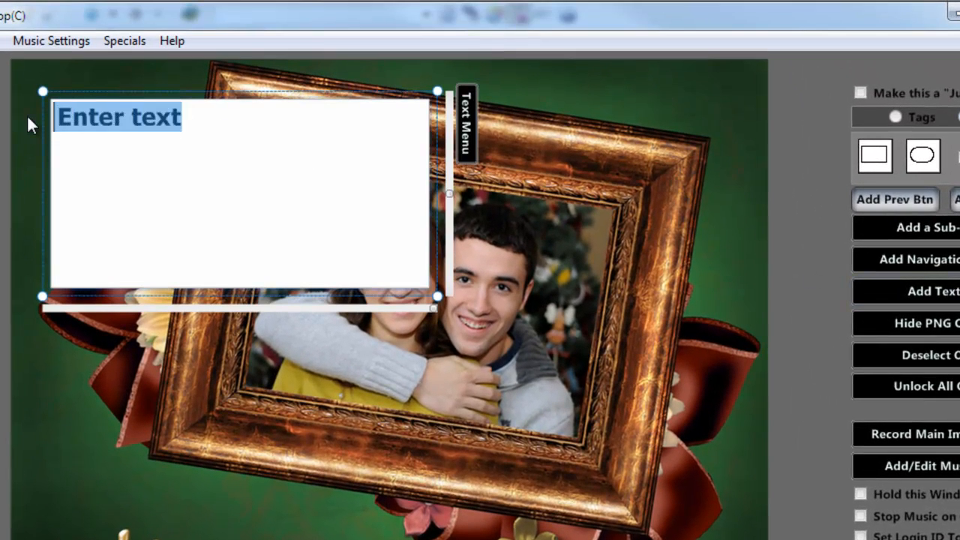
{"action": "type", "text": "Dave     Sharon     Kyle Sarah"}
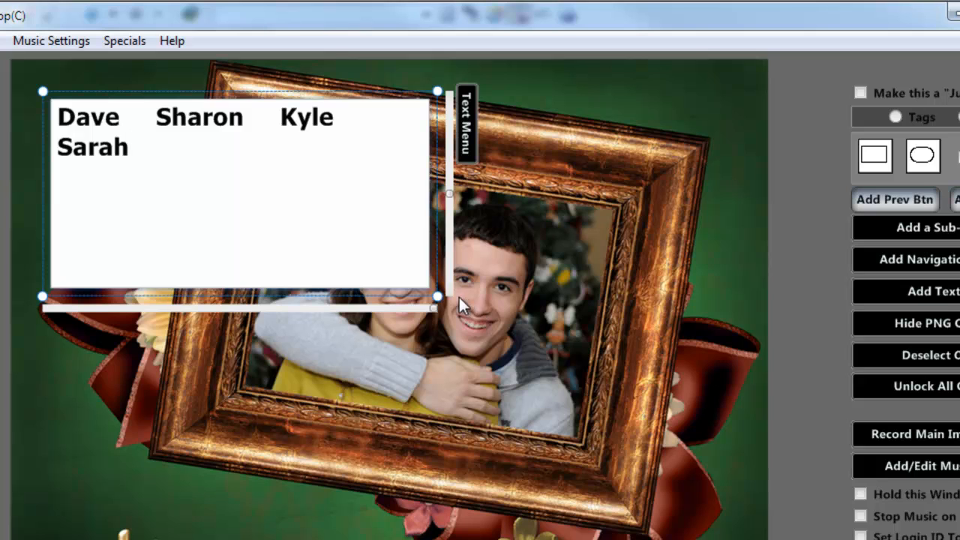
{"action": "left_click_drag", "start_coordinate": [439, 296], "coordinate": [675, 150]}
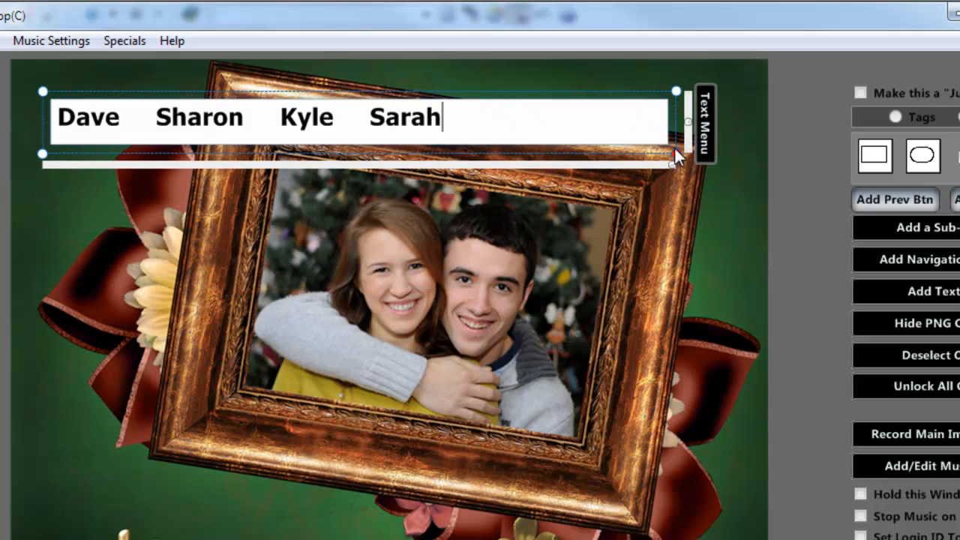
Set the names text to Margaret, size 48, and make its box slightly taller to fit the lettering.
{"action": "left_click", "coordinate": [703, 115]}
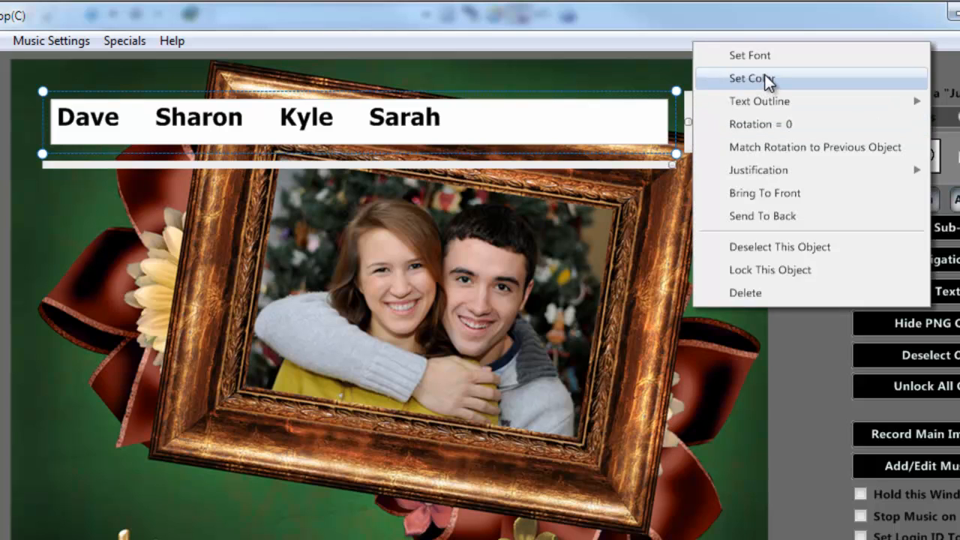
{"action": "left_click", "coordinate": [759, 56]}
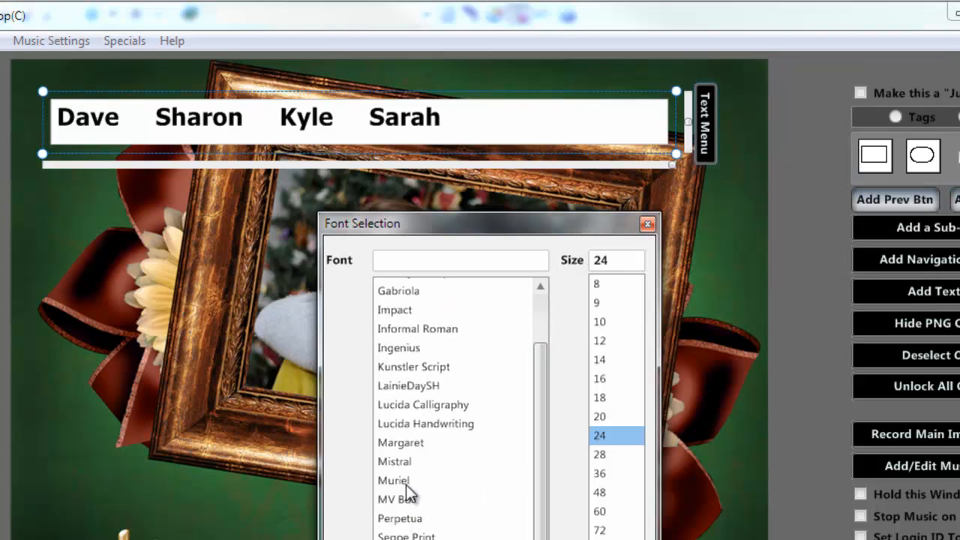
{"action": "left_click", "coordinate": [406, 445]}
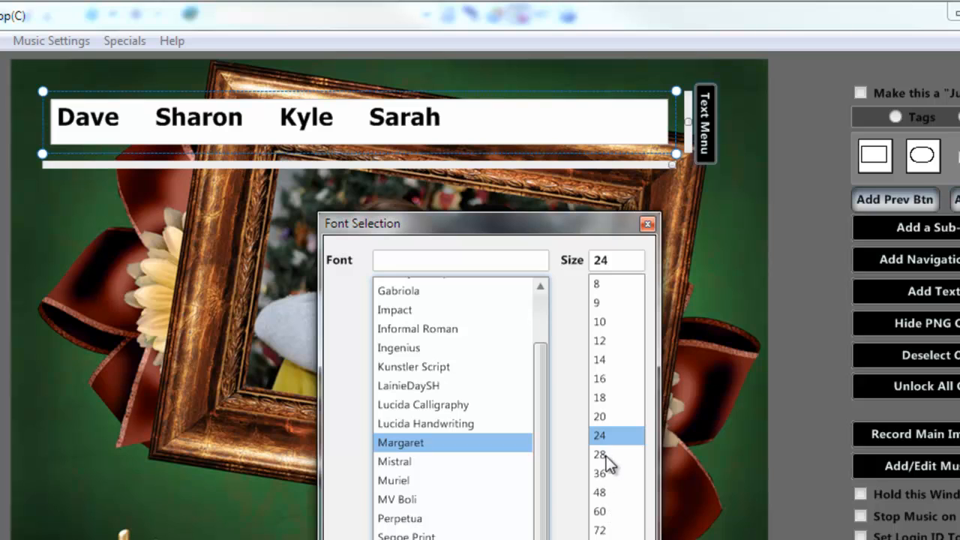
{"action": "double_click", "coordinate": [600, 492]}
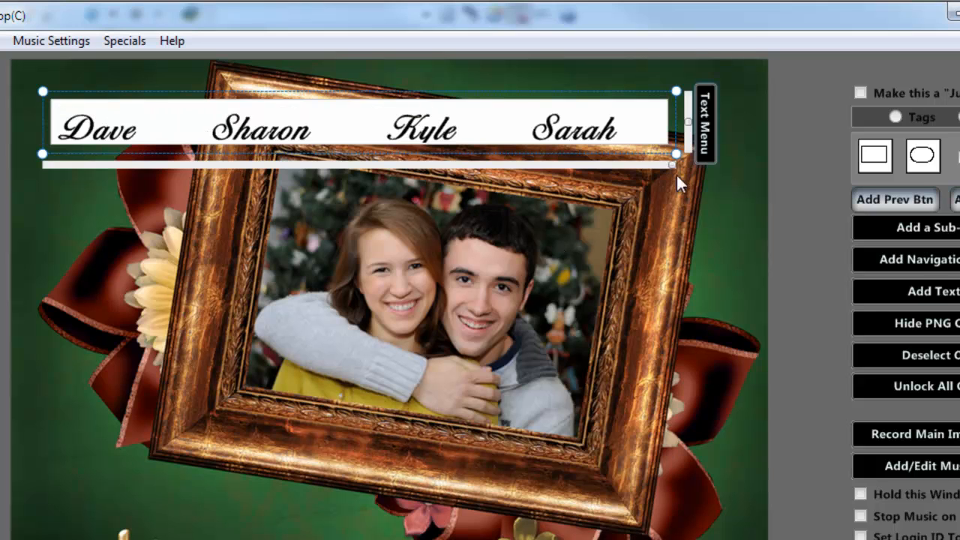
{"action": "left_click_drag", "start_coordinate": [674, 156], "coordinate": [676, 164]}
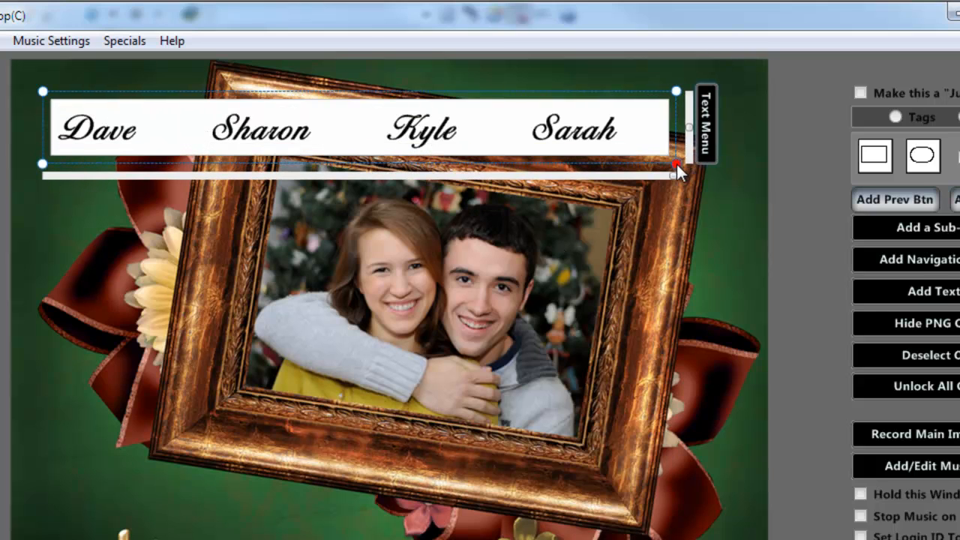
Set the names text's color to the gold sampled from the "Click our names for our Holiday Messages" line.
{"action": "left_click", "coordinate": [708, 110]}
{"action": "left_click", "coordinate": [760, 80]}
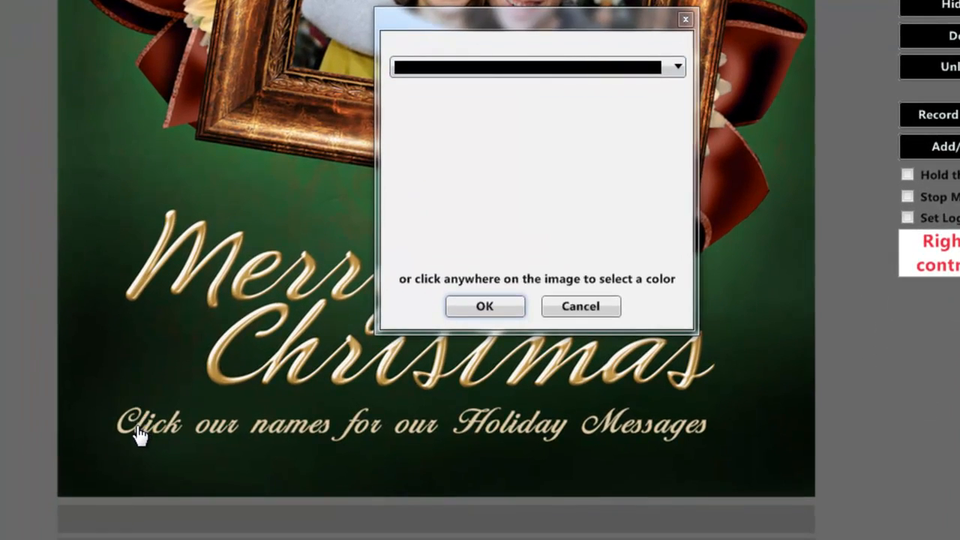
{"action": "left_click", "coordinate": [144, 429]}
{"action": "left_click", "coordinate": [485, 306]}
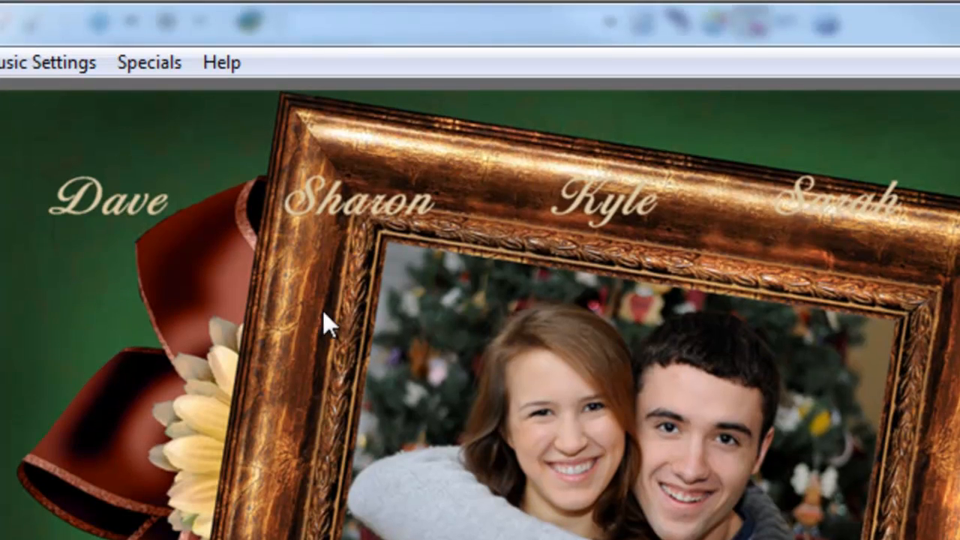
Move the names text box directly below the holiday message line and deselect it.
{"action": "left_click", "coordinate": [163, 204]}
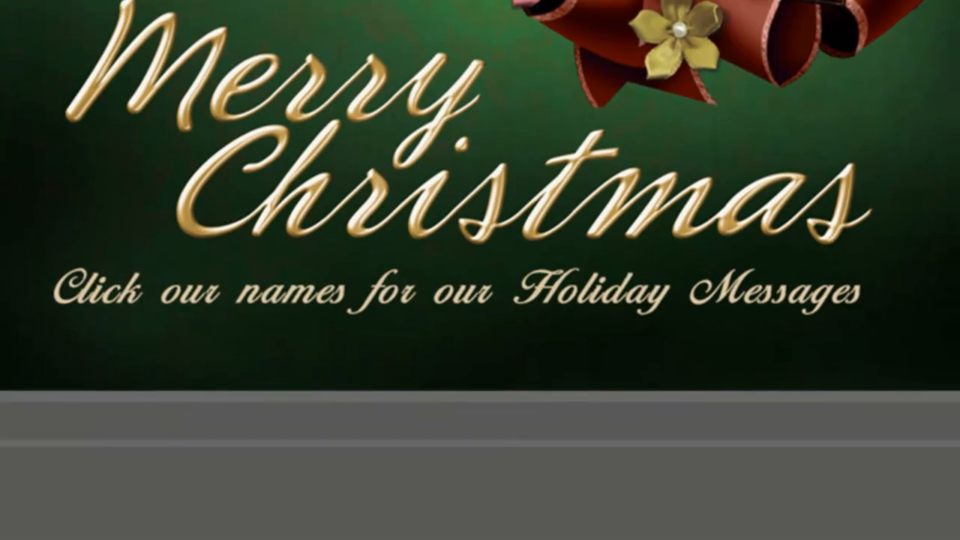
{"action": "left_click_drag", "start_coordinate": [235, 178], "coordinate": [300, 306]}
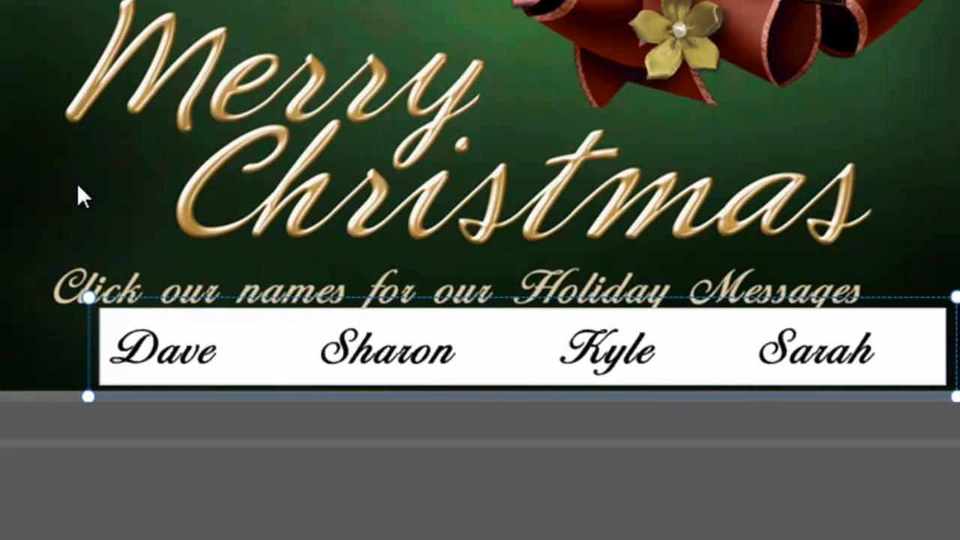
{"action": "left_click", "coordinate": [79, 198]}
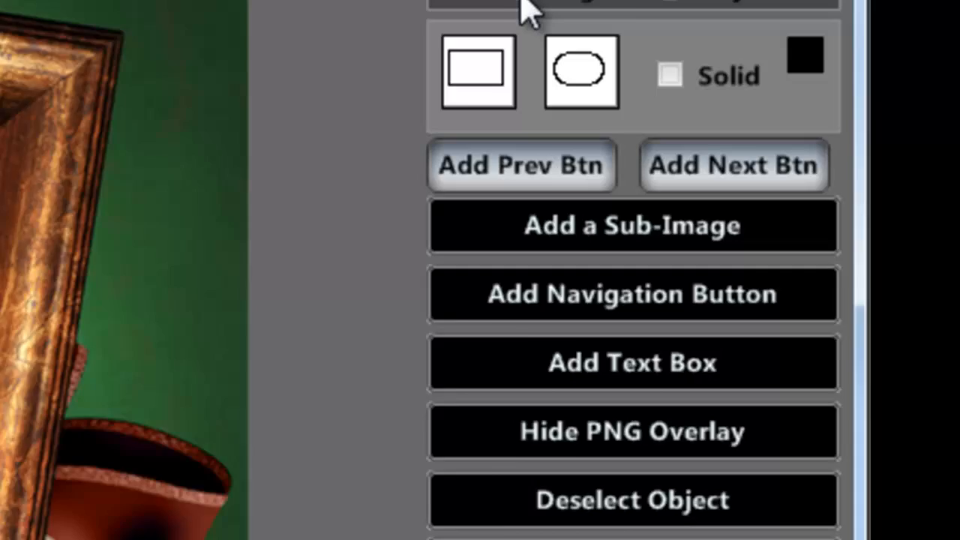
Switch to tag editing, add a new tag identified by the first listed name, and fit its frame around that name.
{"action": "left_click", "coordinate": [376, 113]}
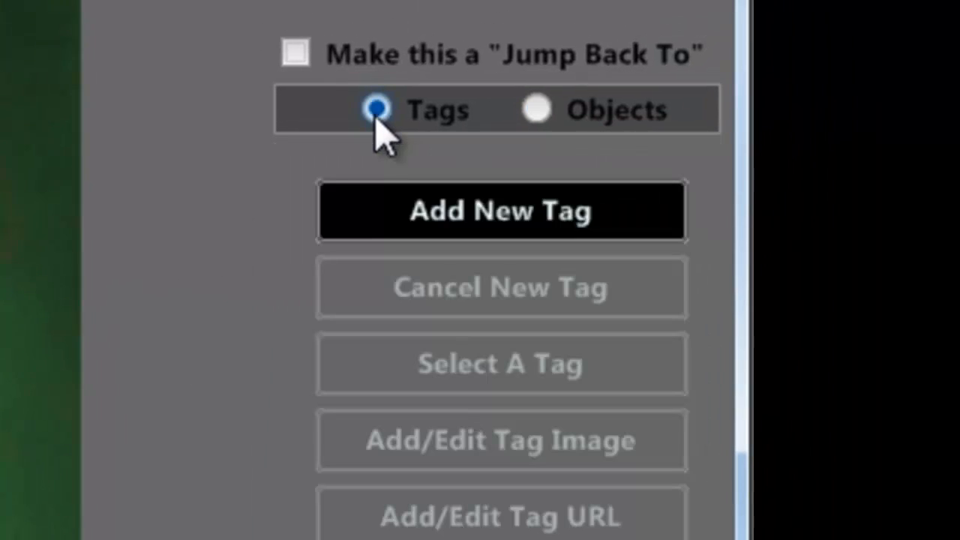
{"action": "left_click", "coordinate": [496, 225]}
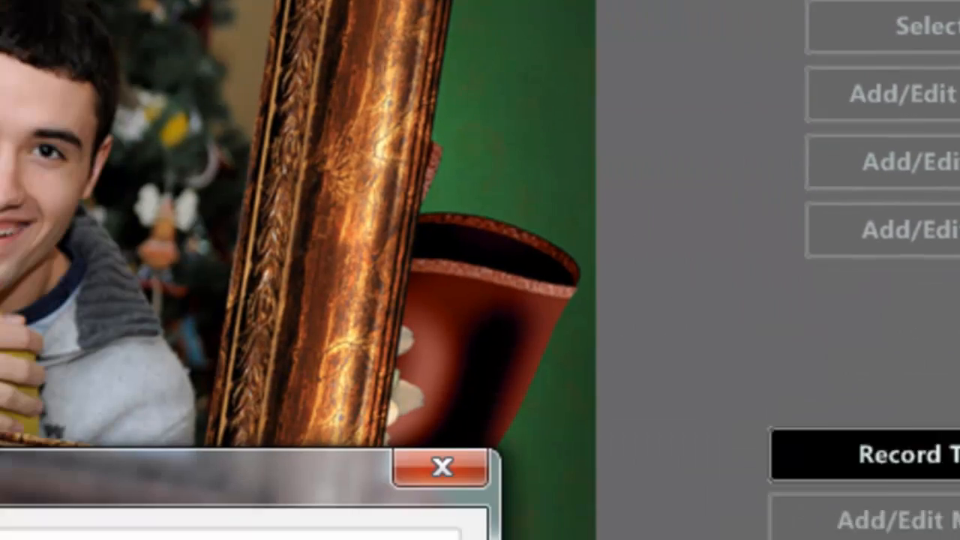
{"action": "type", "text": "Dave"}
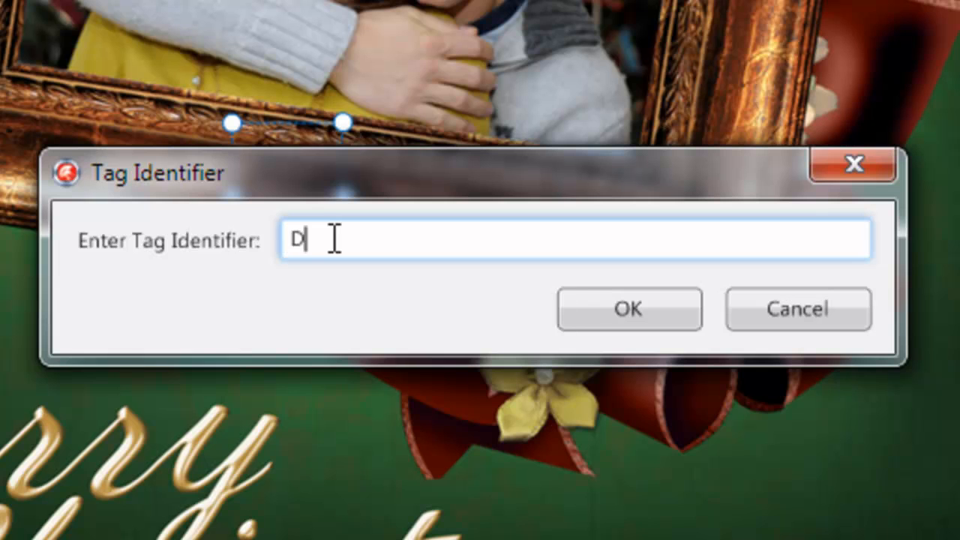
{"action": "left_click", "coordinate": [629, 325]}
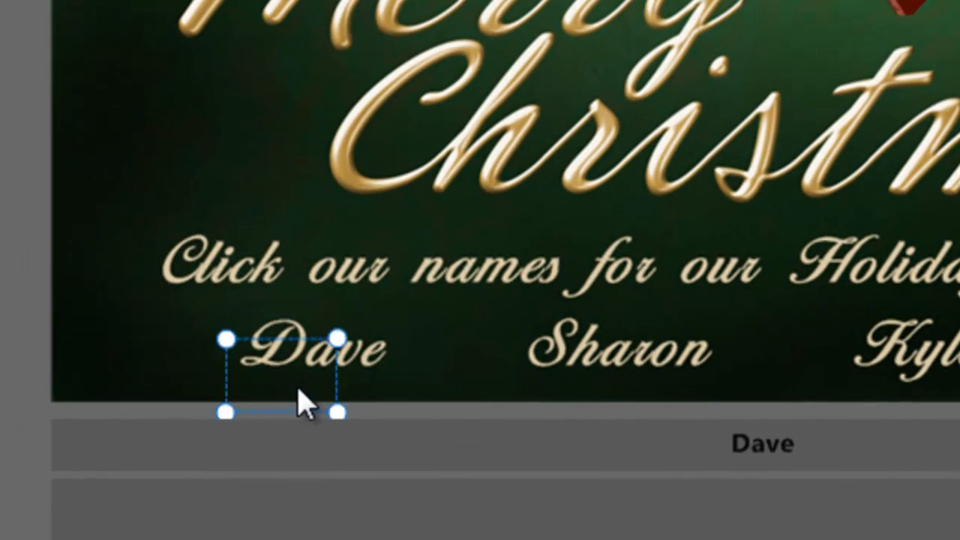
{"action": "left_click_drag", "start_coordinate": [298, 389], "coordinate": [395, 387]}
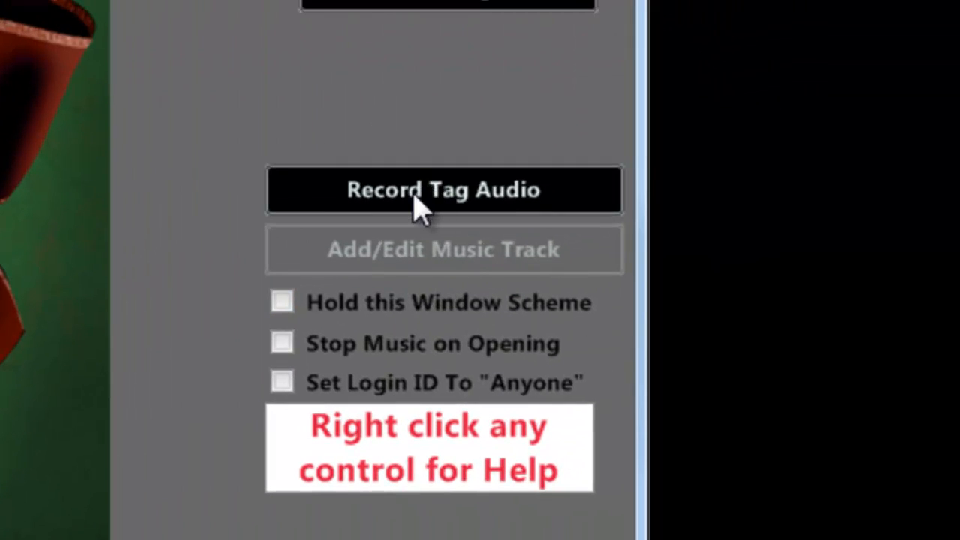
Record a spoken audio message for the new tag, check it by playback, and save the tag.
{"action": "left_click", "coordinate": [416, 206]}
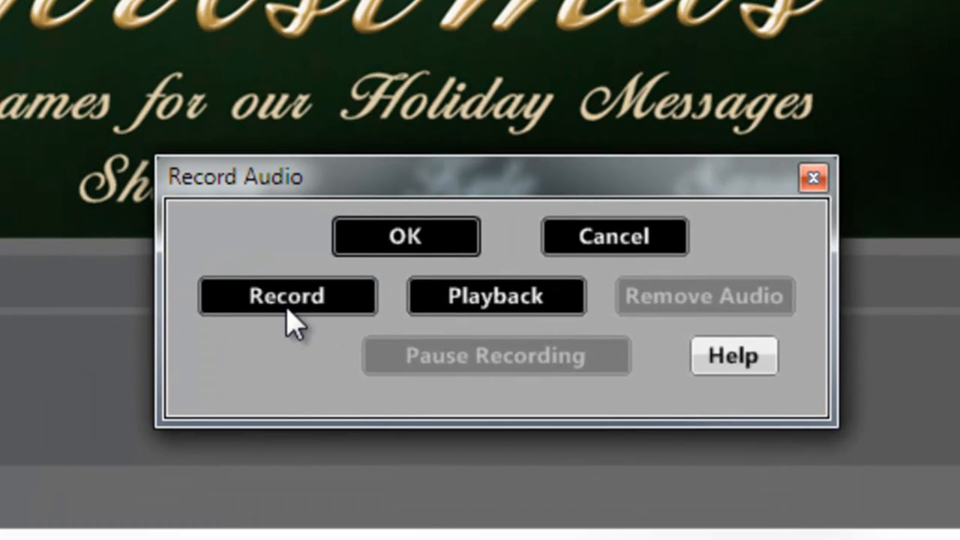
{"action": "left_click", "coordinate": [294, 315]}
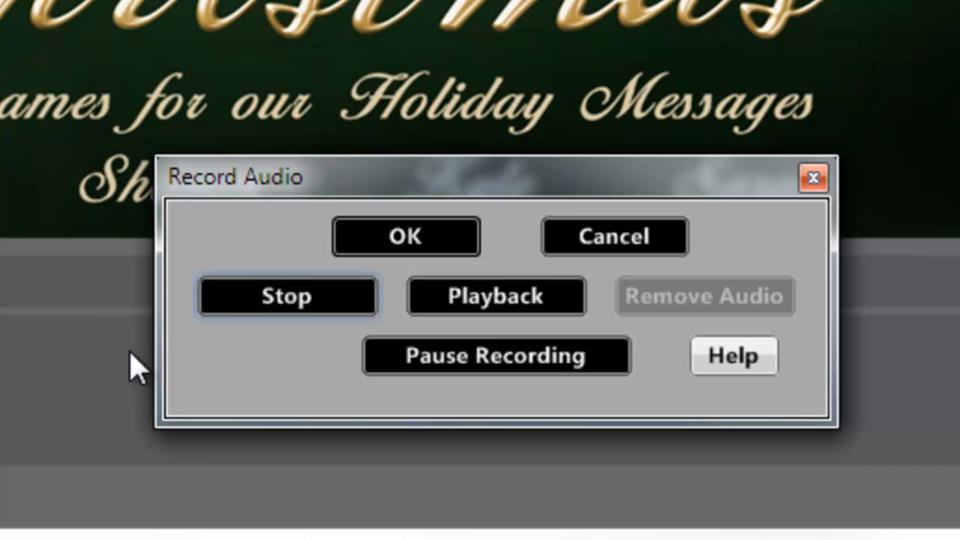
{"action": "left_click", "coordinate": [264, 292]}
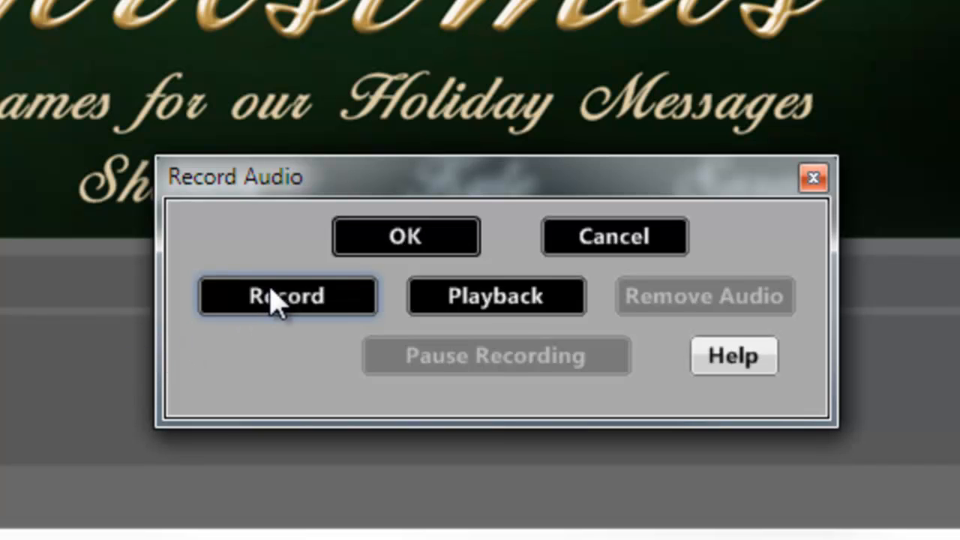
{"action": "left_click", "coordinate": [500, 303]}
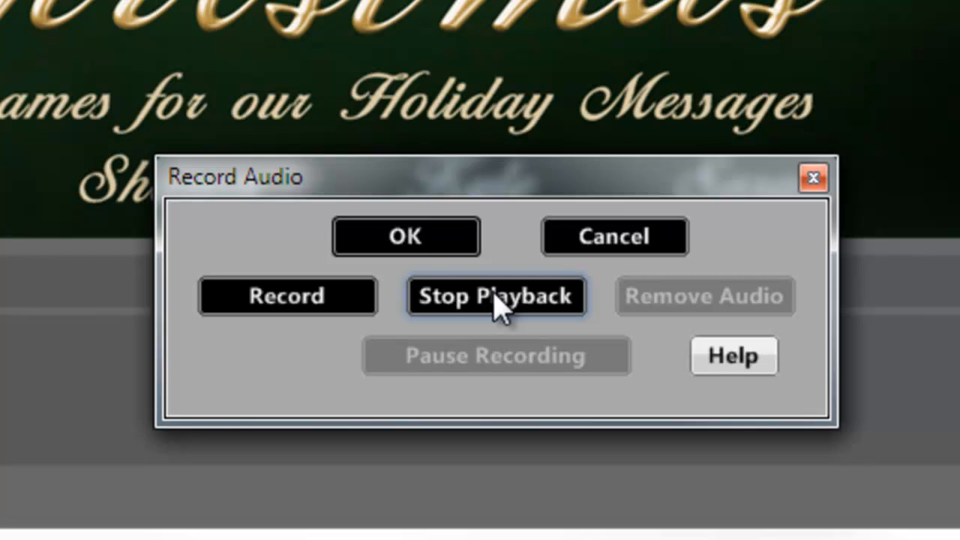
{"action": "left_click", "coordinate": [495, 296]}
{"action": "left_click", "coordinate": [417, 246]}
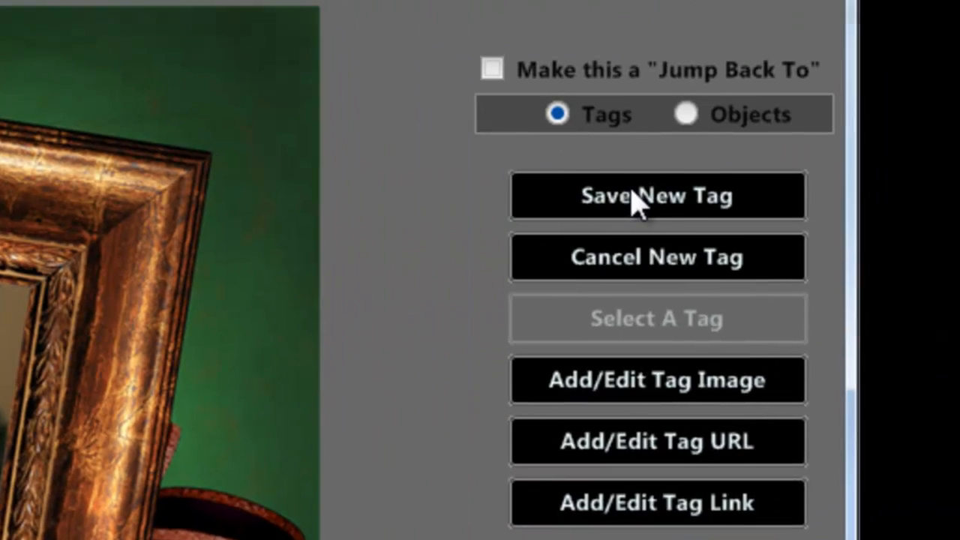
{"action": "left_click", "coordinate": [633, 199]}
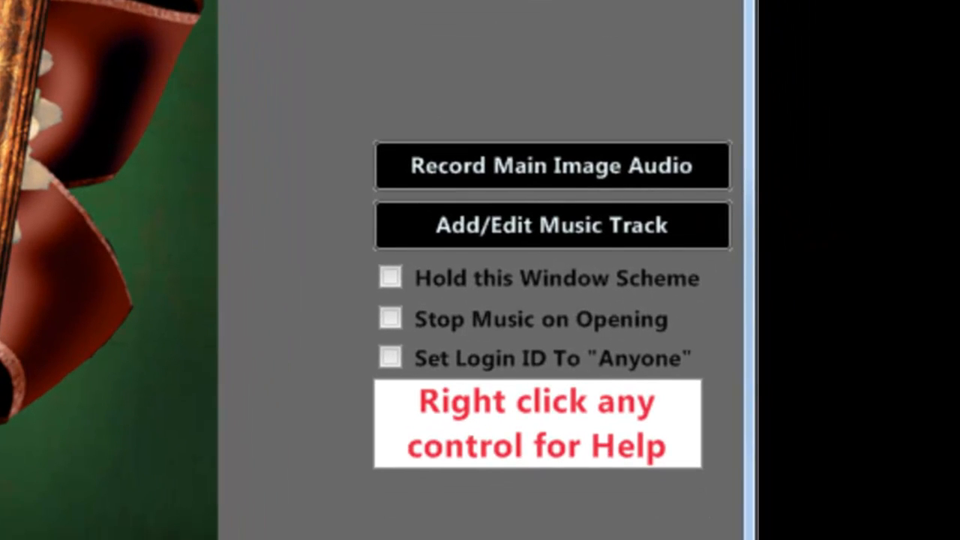
Add We Wish You.mp3 as the card's music track.
{"action": "left_click", "coordinate": [547, 232]}
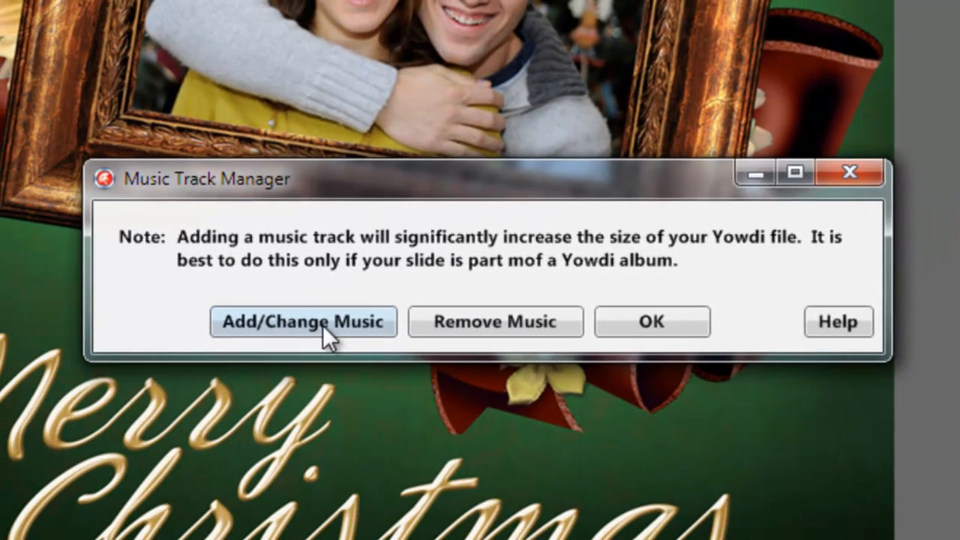
{"action": "left_click", "coordinate": [322, 325]}
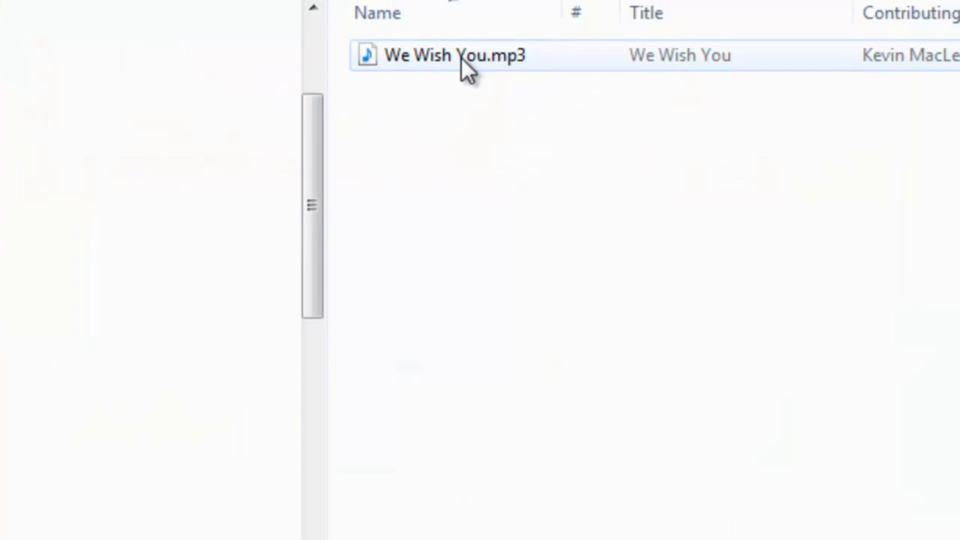
{"action": "left_click", "coordinate": [460, 59]}
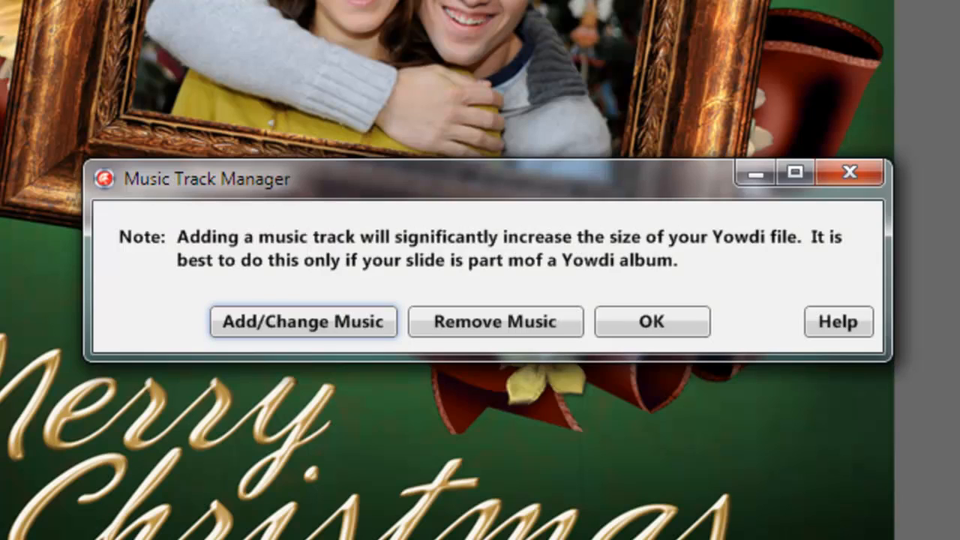
{"action": "left_click", "coordinate": [669, 321]}
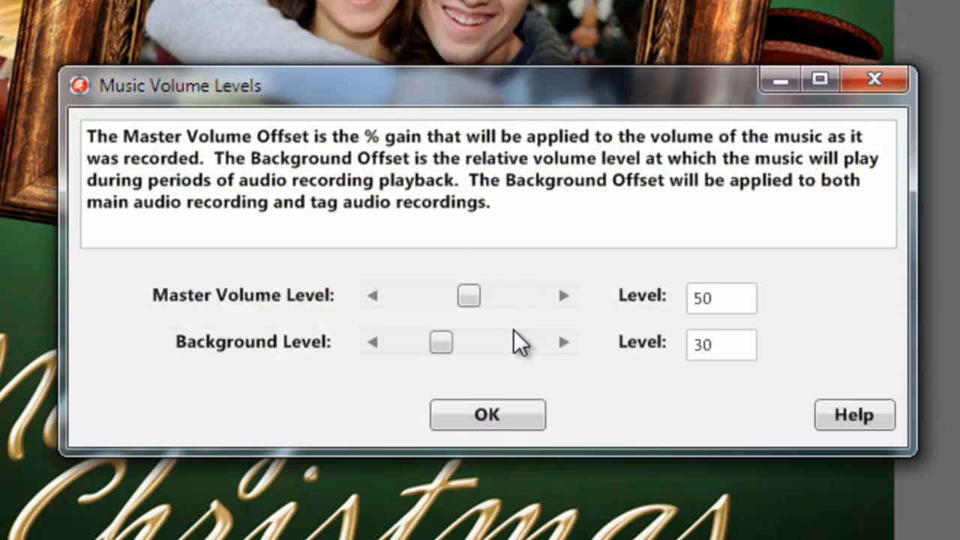
Set the music's background level to 5 and its master volume level to 25.
{"action": "left_click_drag", "start_coordinate": [443, 339], "coordinate": [408, 351]}
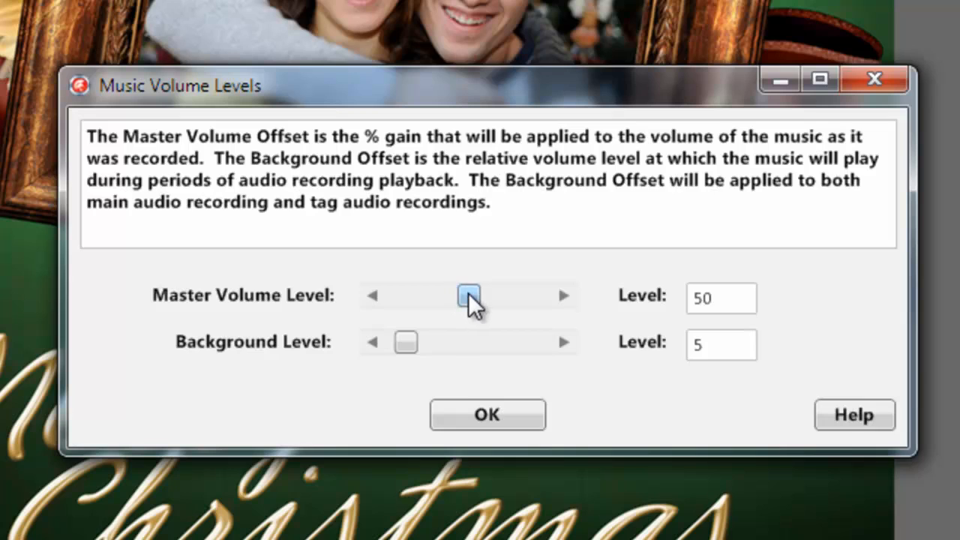
{"action": "left_click_drag", "start_coordinate": [467, 297], "coordinate": [432, 299]}
{"action": "left_click", "coordinate": [566, 297]}
{"action": "left_click", "coordinate": [566, 297]}
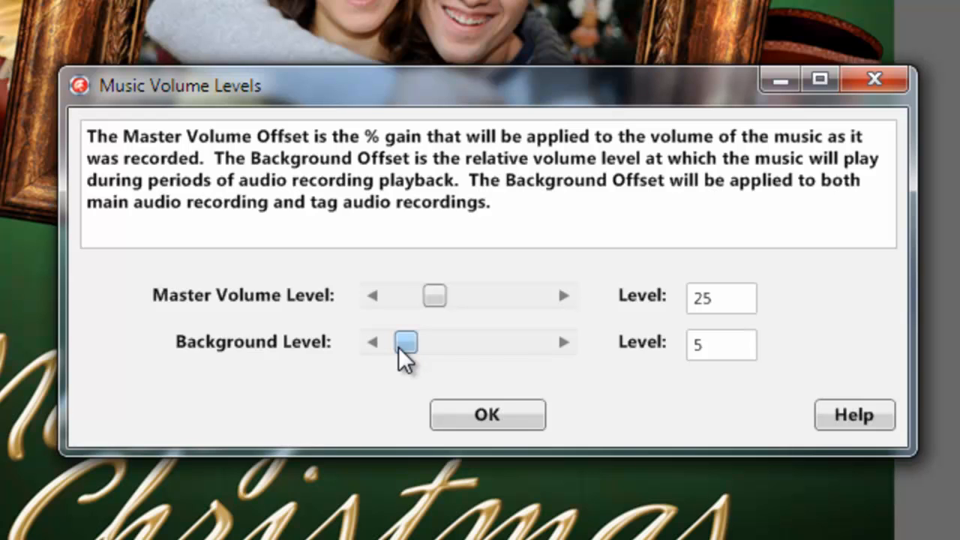
{"action": "left_click", "coordinate": [507, 421]}
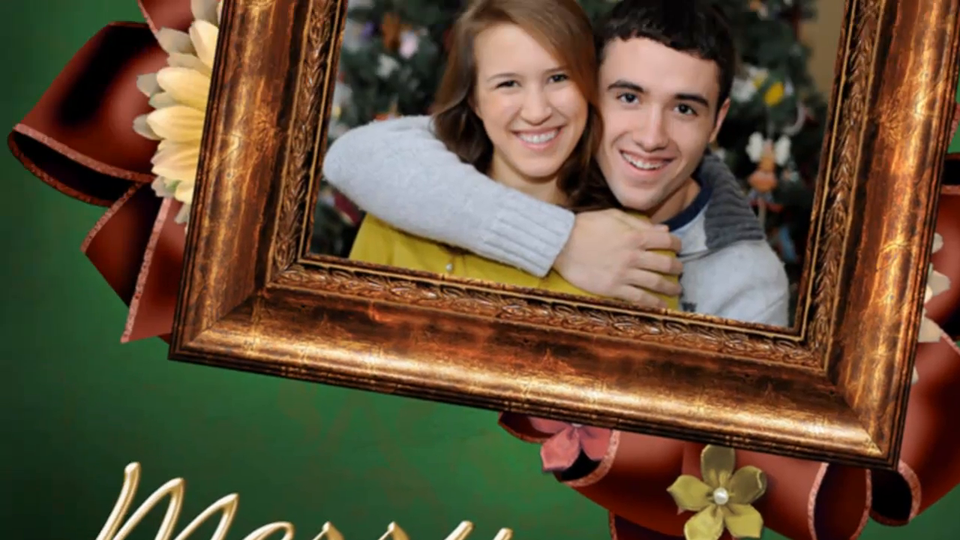
Save the card as MerryChristmas.ywd in YOWDI format, agreeing to render its elements to a non-editable composite.
{"action": "left_click", "coordinate": [240, 46]}
{"action": "left_click", "coordinate": [302, 228]}
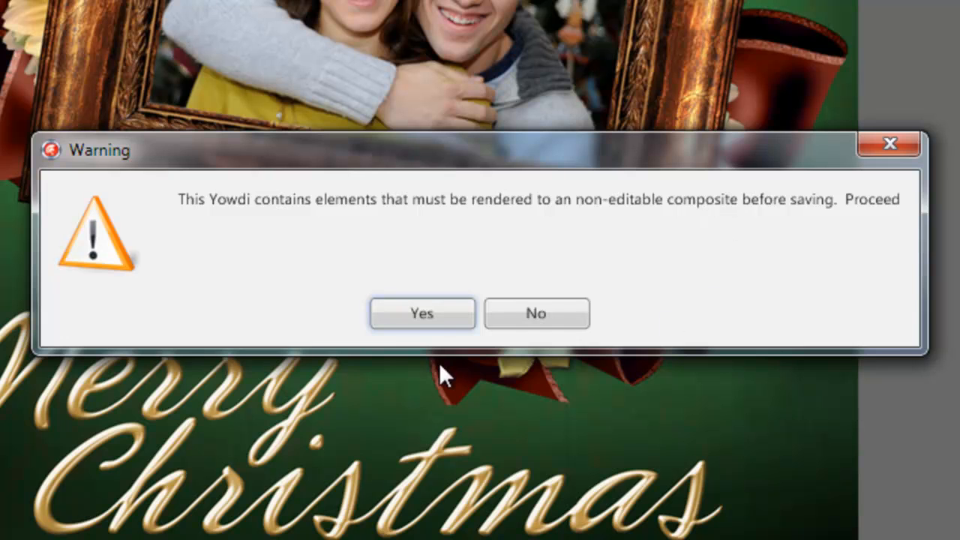
{"action": "left_click", "coordinate": [427, 314]}
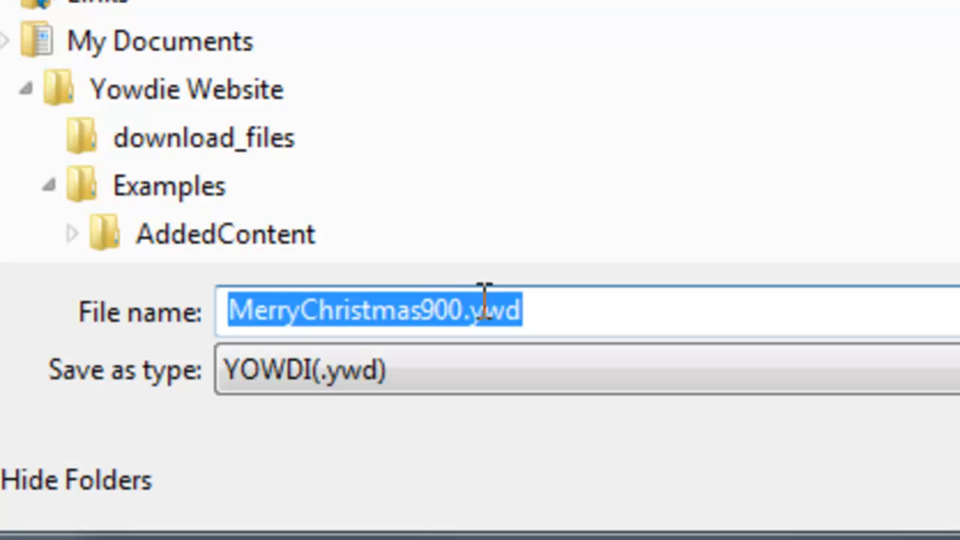
{"action": "left_click", "coordinate": [465, 300]}
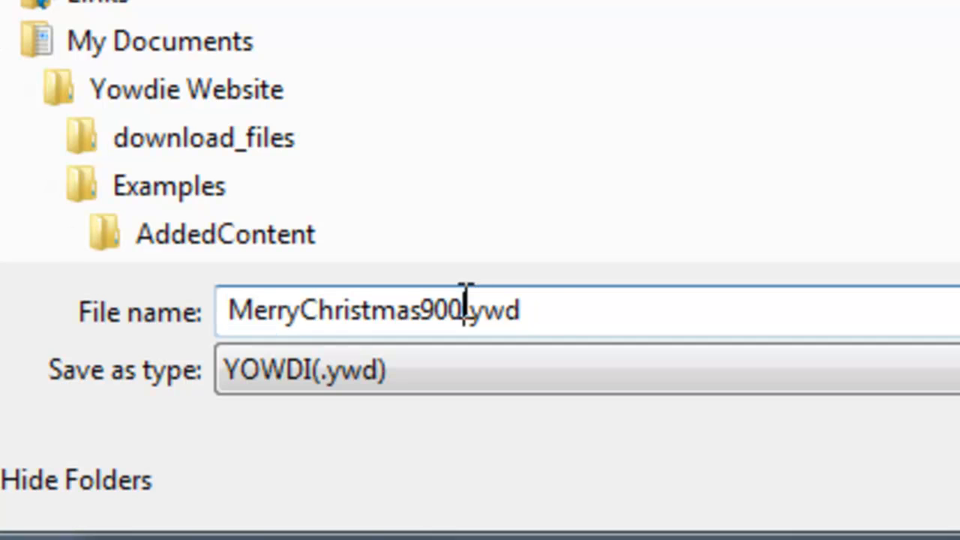
{"action": "key", "text": "BackSpace"}
{"action": "key", "text": "BackSpace"}
{"action": "key", "text": "BackSpace"}
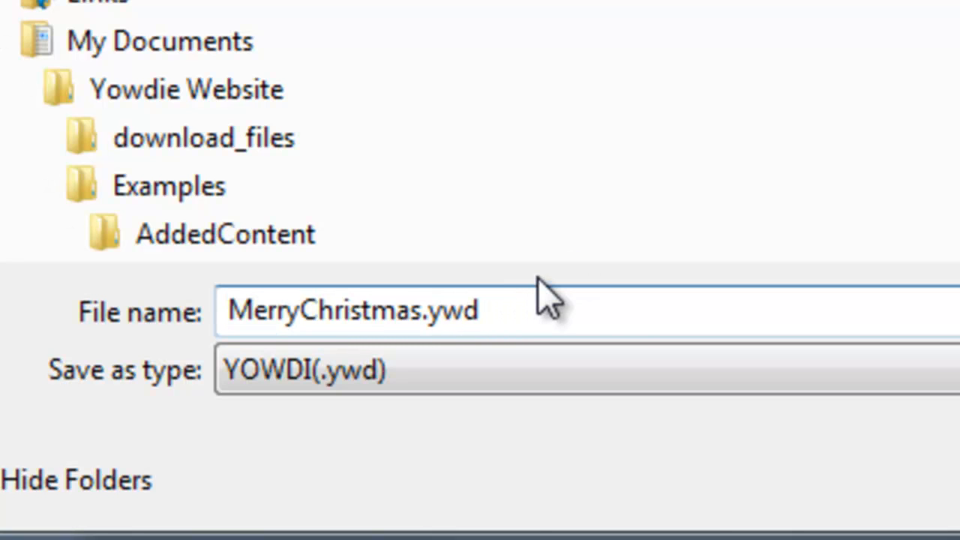
{"action": "key", "text": "Return"}
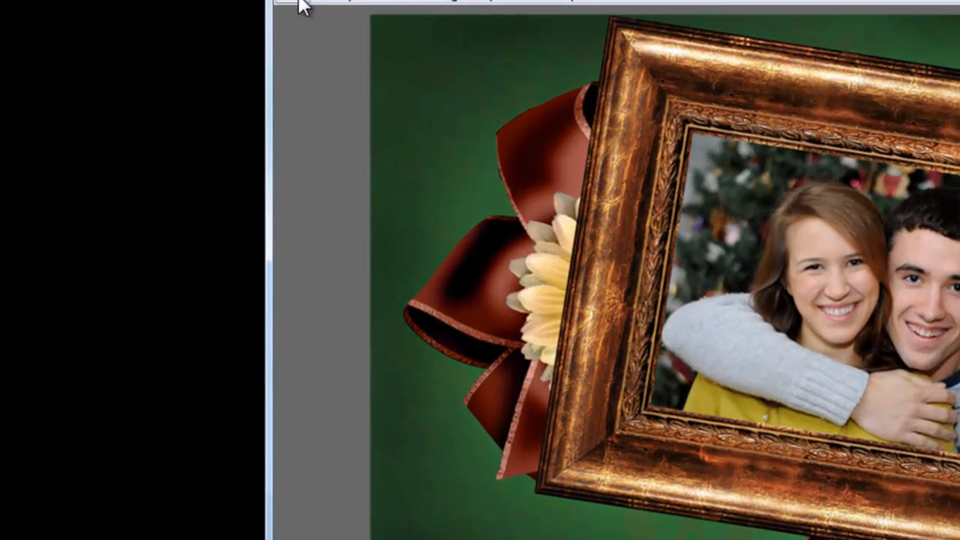
Close edit mode and test the card by playing its music together with the first listed name's message, finally stopping the music.
{"action": "left_click", "coordinate": [300, 6]}
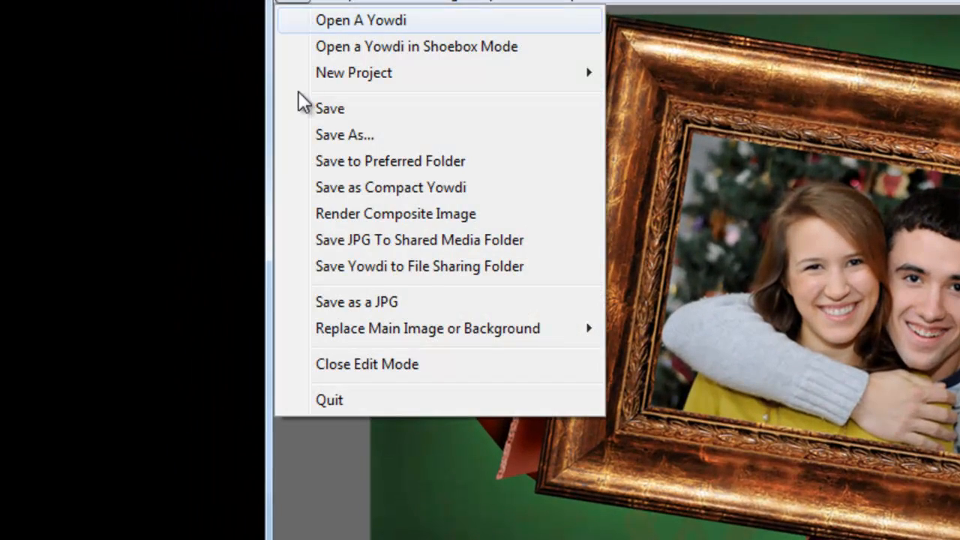
{"action": "left_click", "coordinate": [335, 364]}
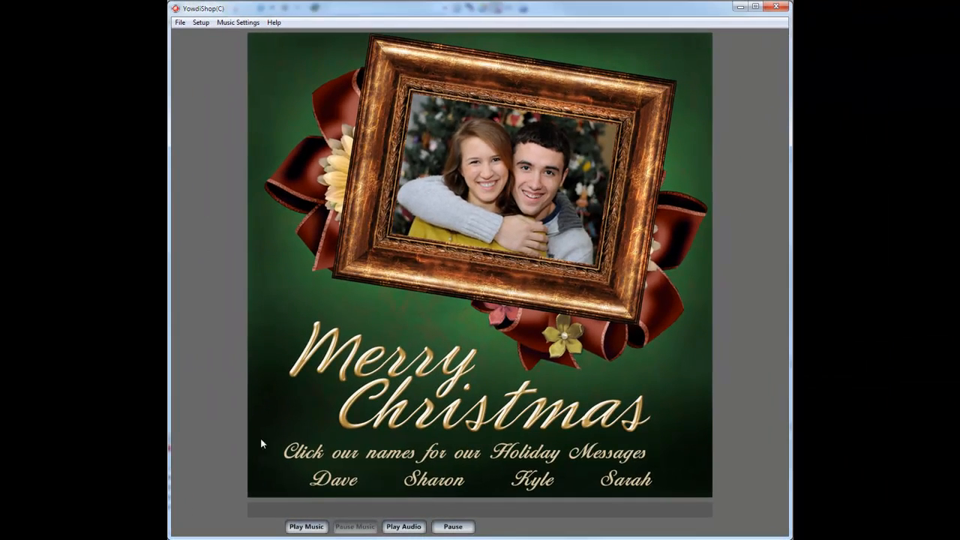
{"action": "left_click", "coordinate": [309, 528]}
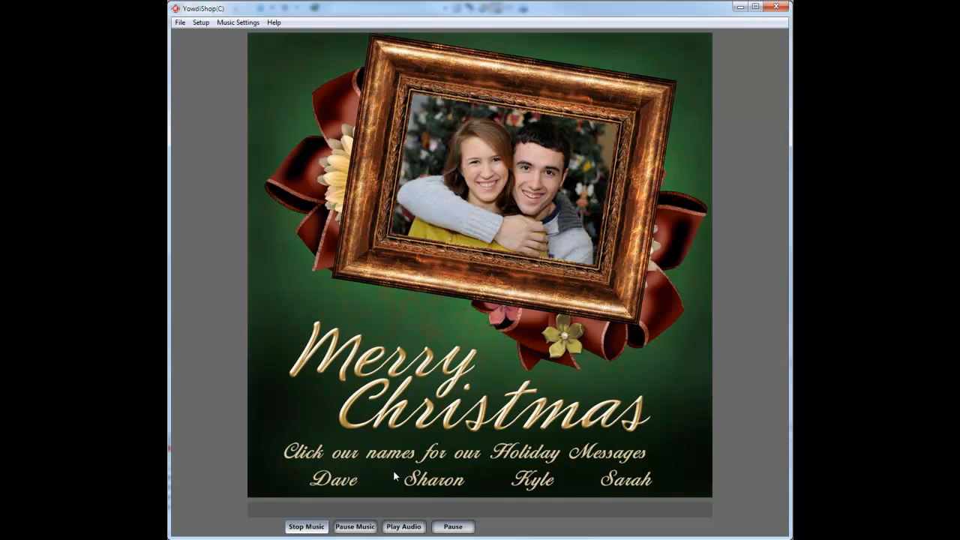
{"action": "left_click", "coordinate": [334, 482]}
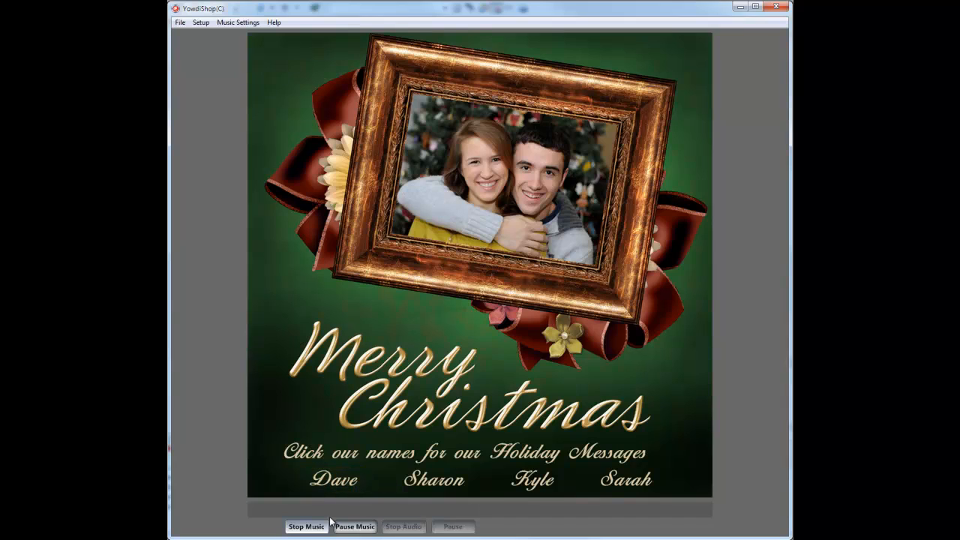
{"action": "left_click", "coordinate": [299, 528]}
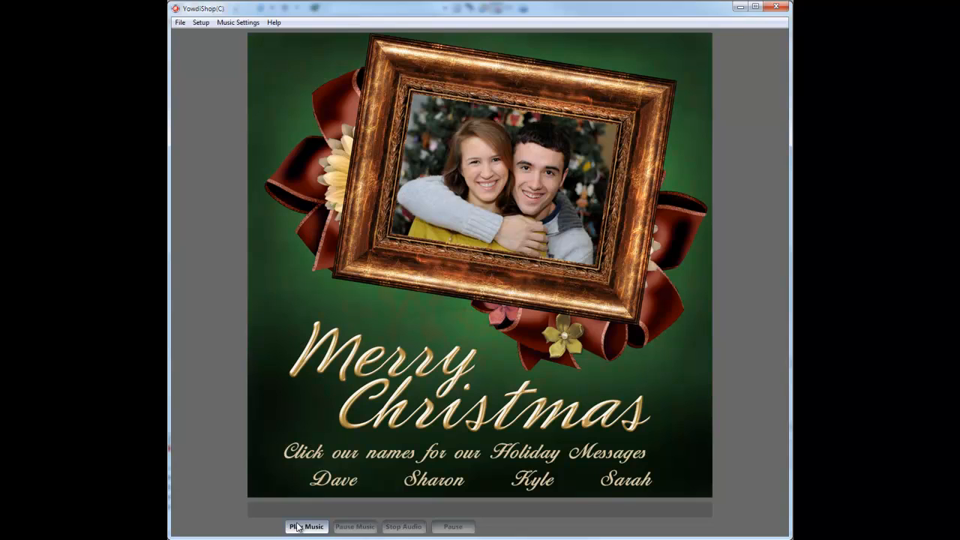